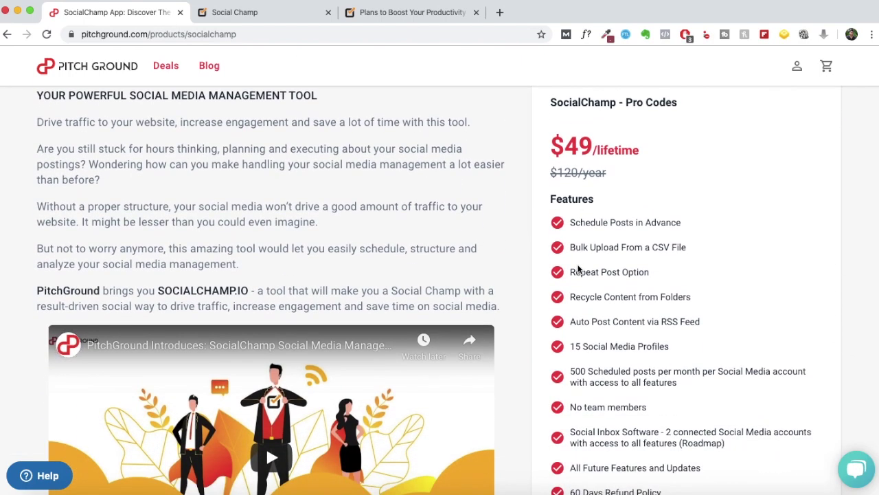
# - Review the SocialChamp deal's features on PitchGround and compare them with the plans on SocialChamp's own pricing page
pyautogui.scroll(-1, 604, 264)
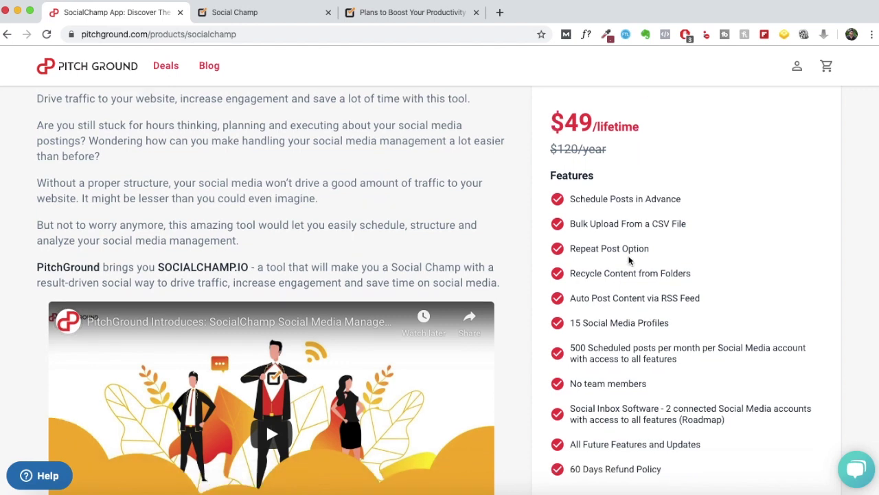
pyautogui.scroll(-2, 629, 260)
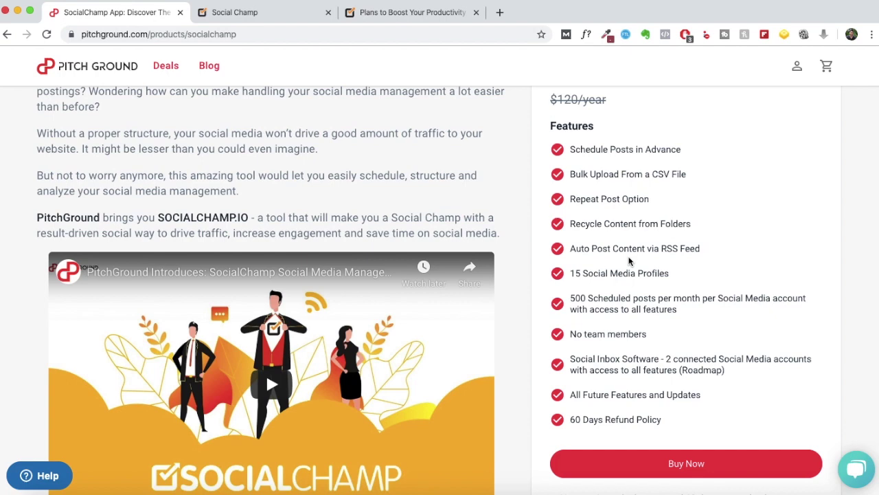
pyautogui.press('super+3')
pyautogui.scroll(10, 554, 226)
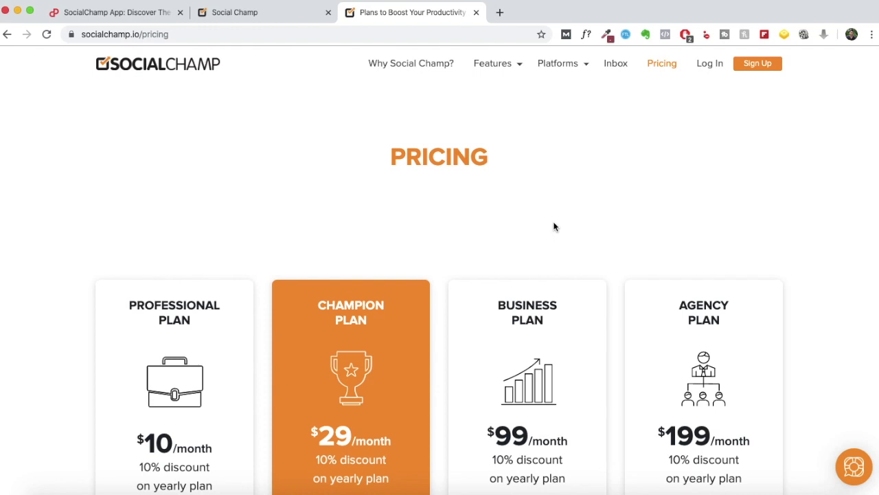
pyautogui.press('super+w')
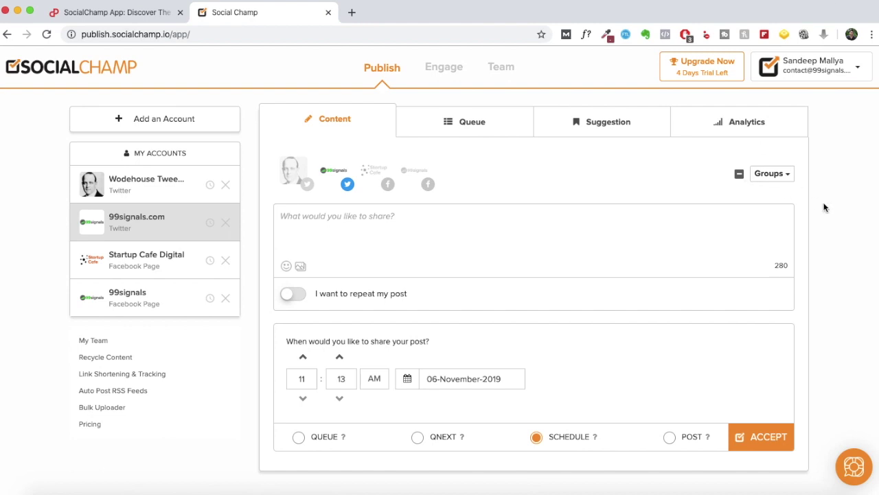
pyautogui.click(196, 129)
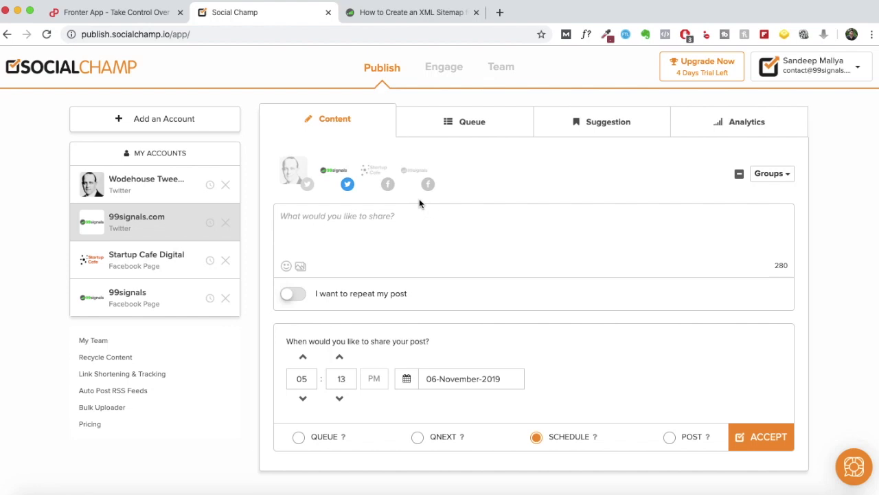
# - Copy the title of the 99signals XML sitemap article into the new Social Champ post for the 99signals.com Twitter account
pyautogui.click(425, 18)
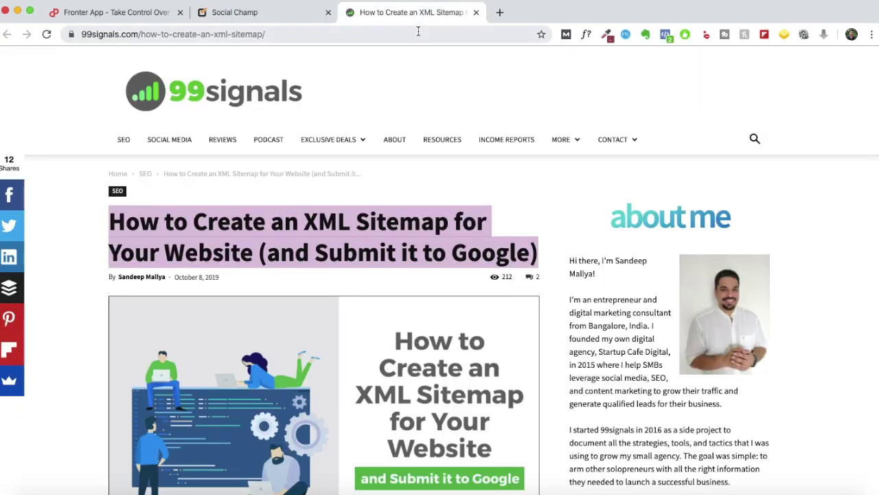
pyautogui.click(470, 224)
pyautogui.moveTo(535, 249); pyautogui.dragTo(107, 220)
pyautogui.hotkey('ctrl', 'c')
pyautogui.click(234, 13)
pyautogui.click(377, 224)
pyautogui.hotkey('ctrl', 'v')
# - Append the XML sitemap article's URL and the hashtag #SEO to the post text
pyautogui.click(411, 14)
pyautogui.click(411, 34)
pyautogui.hotkey('ctrl', 'c')
pyautogui.click(284, 17)
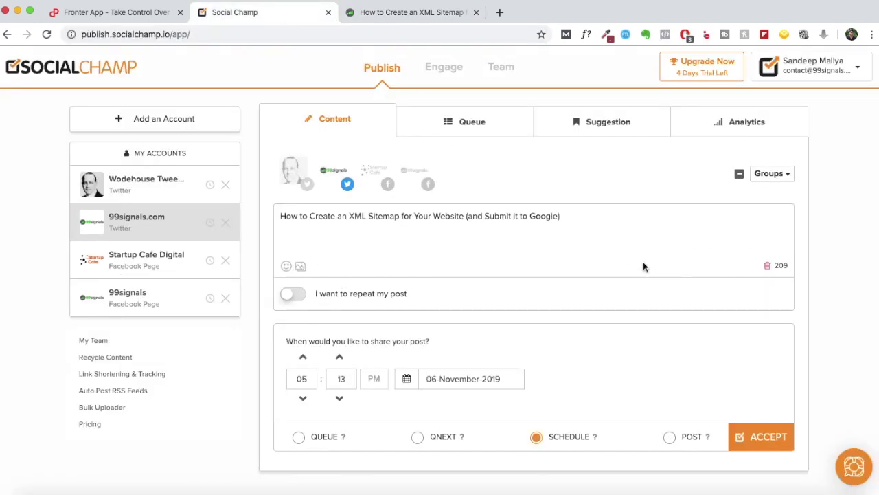
pyautogui.hotkey('ctrl', 'v')
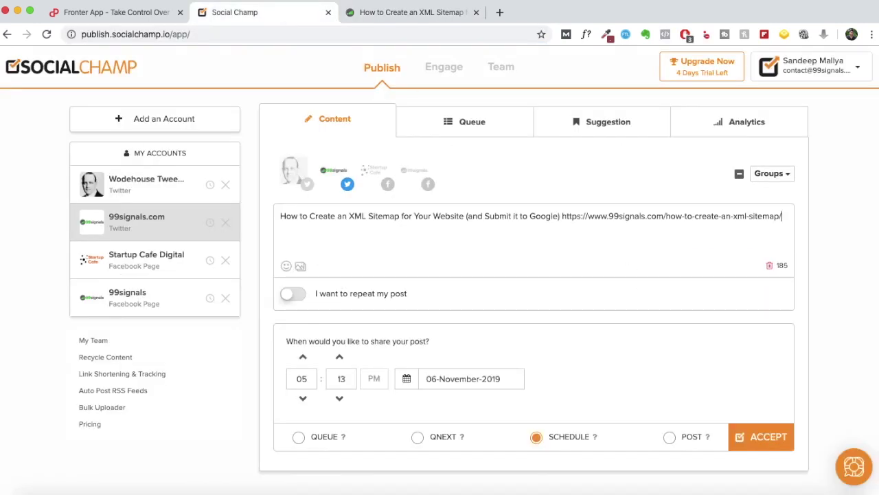
pyautogui.press('Return')
pyautogui.write('#SEO')
pyautogui.click(365, 291)
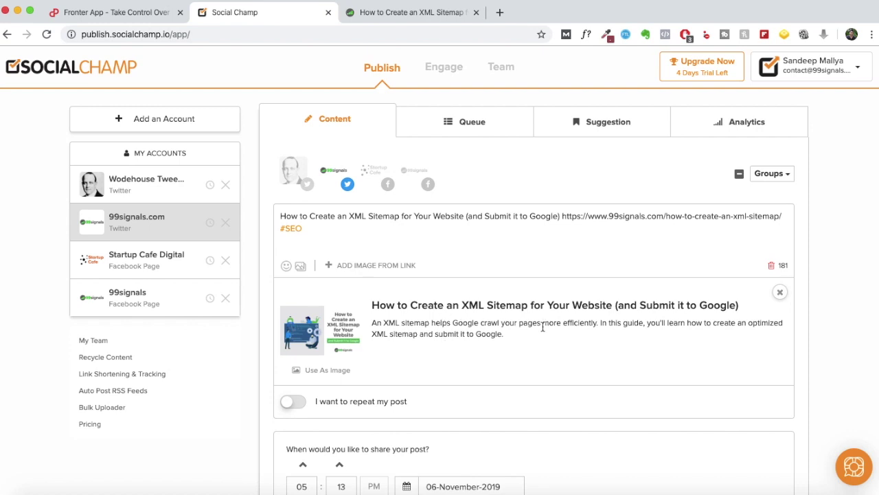
# - Turn on the option to repeat the sitemap post
pyautogui.scroll(-1, 543, 326)
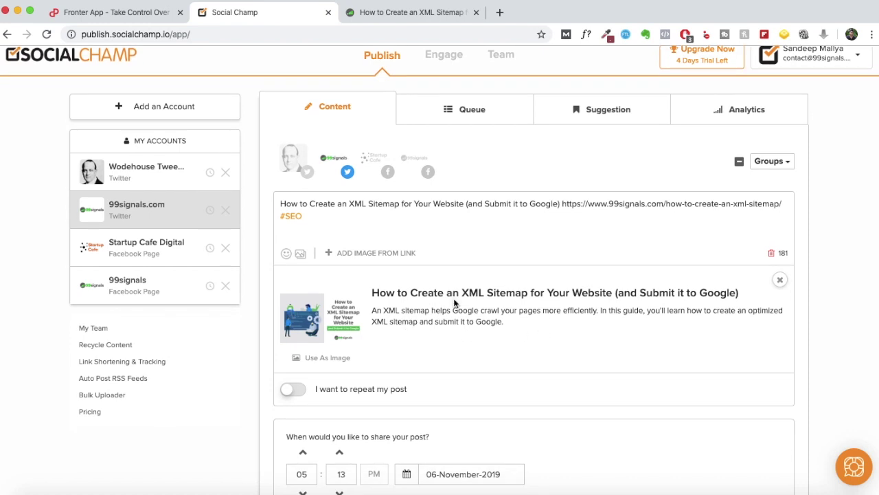
pyautogui.scroll(-3, 454, 302)
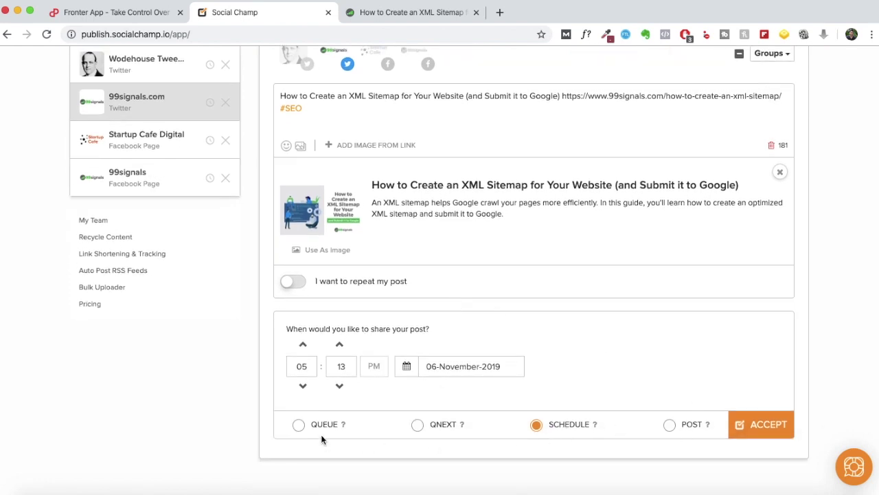
pyautogui.scroll(3, 321, 434)
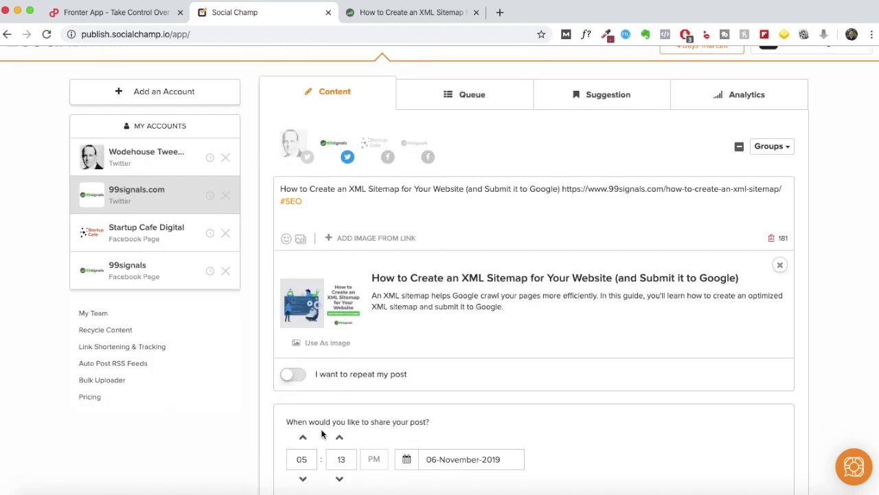
pyautogui.click(300, 382)
pyautogui.scroll(-1, 381, 400)
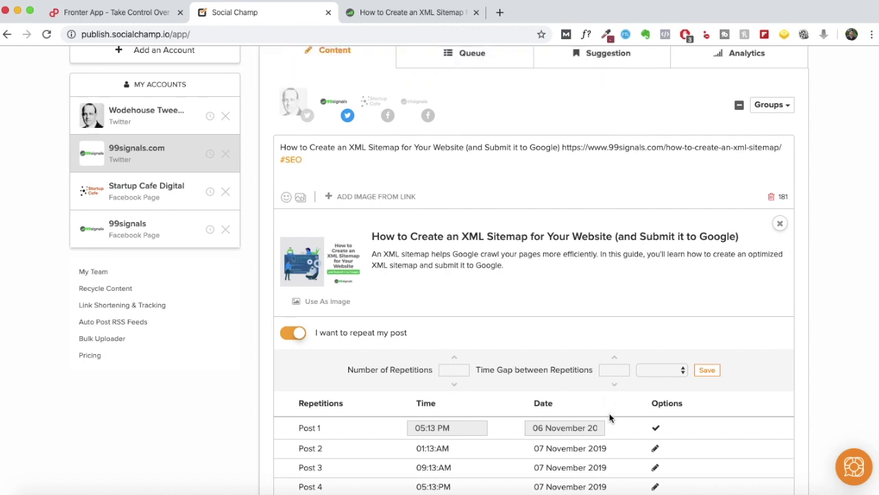
# - Set the time of the first repetition, Post 1, to 07:13 PM
pyautogui.scroll(-2, 608, 415)
pyautogui.click(444, 358)
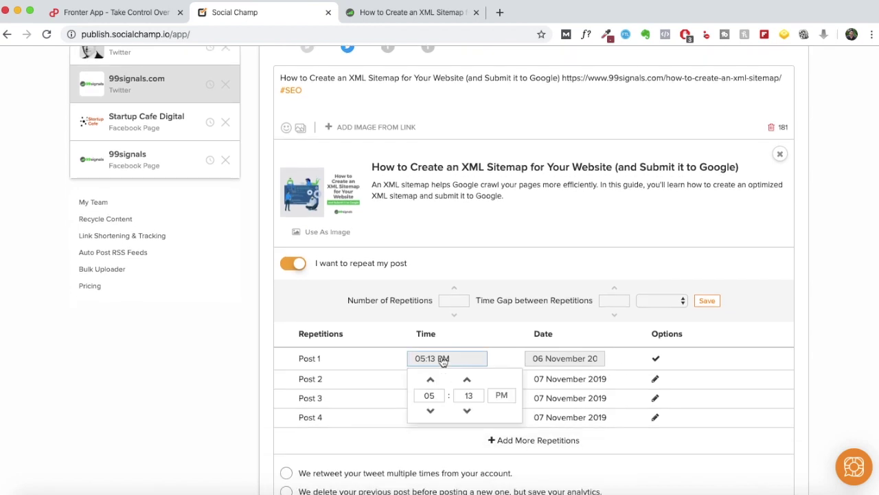
pyautogui.click(431, 380)
pyautogui.click(431, 380)
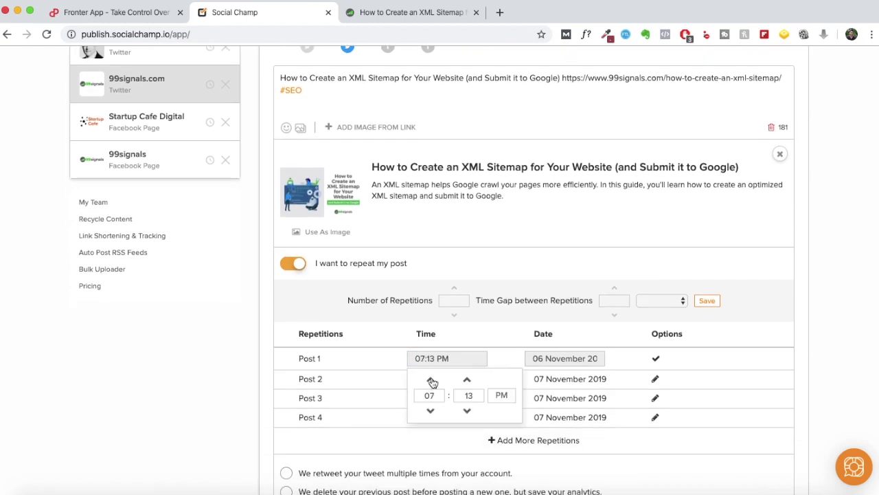
pyautogui.click(257, 428)
# - Set the date of Post 2 to 14 November 2019 and choose a different November 2019 date for Post 3
pyautogui.click(656, 381)
pyautogui.click(573, 376)
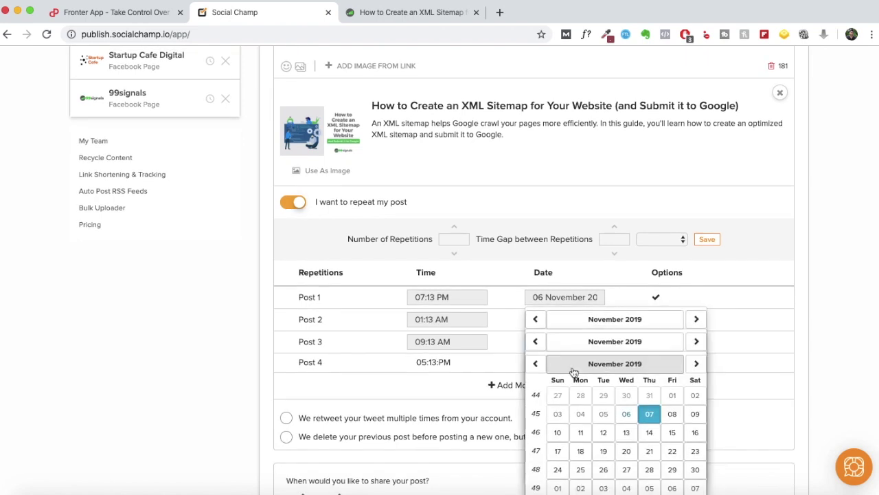
pyautogui.click(685, 420)
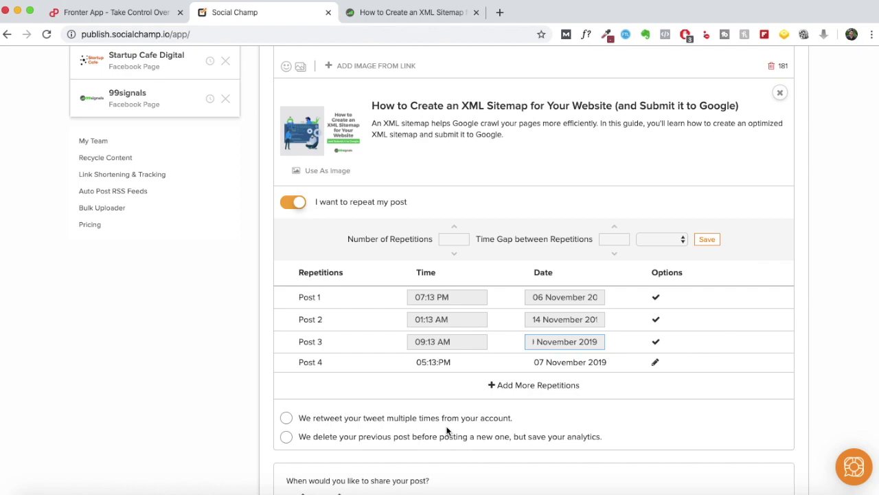
pyautogui.scroll(-2, 446, 431)
pyautogui.scroll(3, 526, 417)
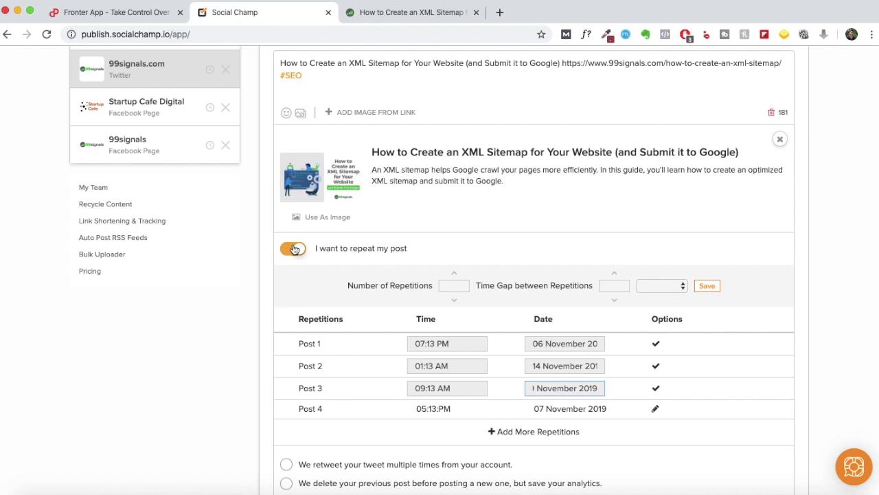
# - Add the Startup Cafe Digital Facebook page as a target of the post and enable customization for each network
pyautogui.scroll(5, 387, 229)
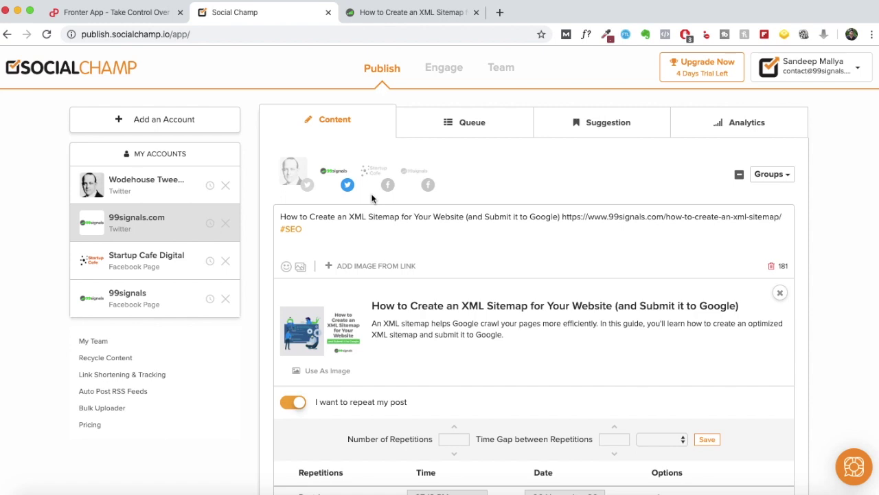
pyautogui.click(376, 175)
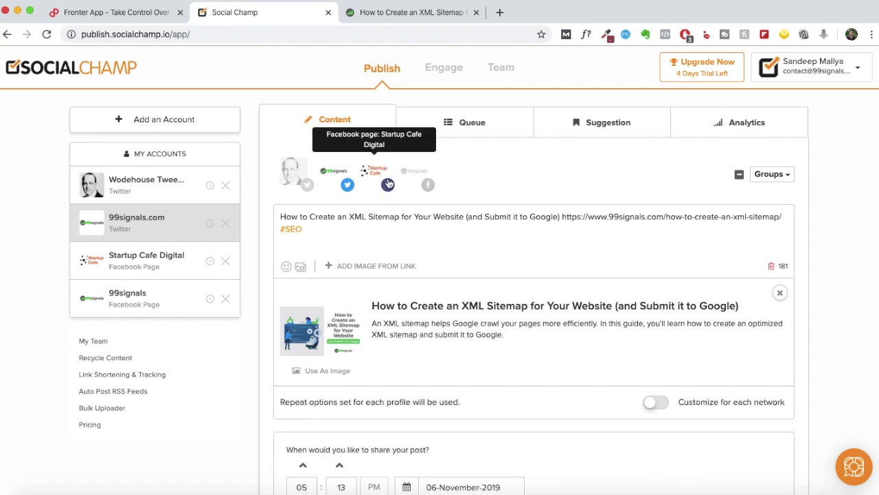
pyautogui.scroll(-5, 453, 302)
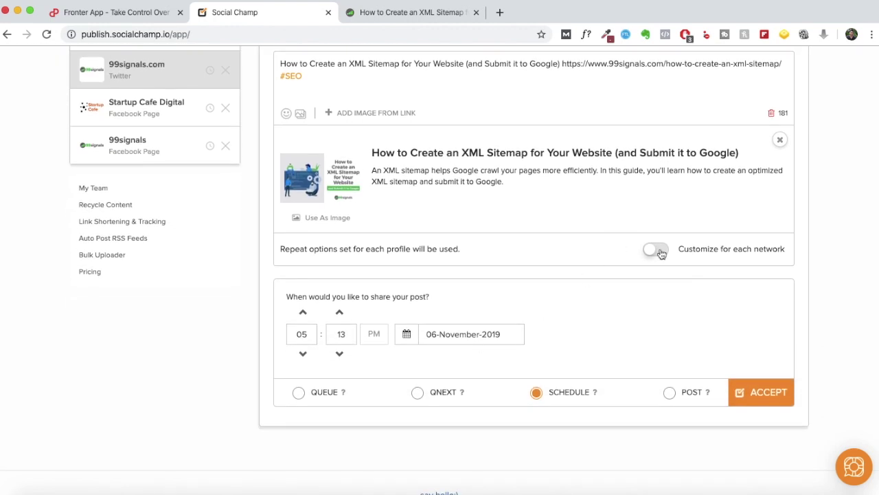
pyautogui.click(656, 250)
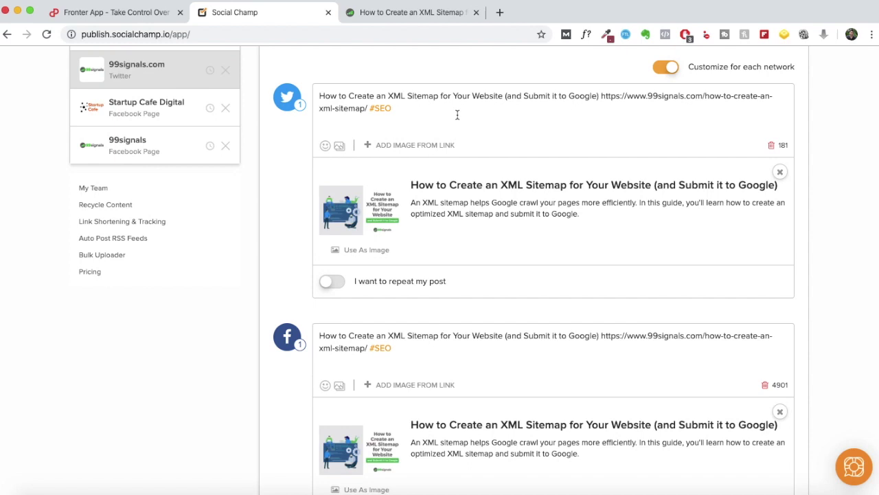
# - Remove the article URL and the #SEO hashtag from the Facebook version of the post
pyautogui.moveTo(602, 336); pyautogui.dragTo(371, 347)
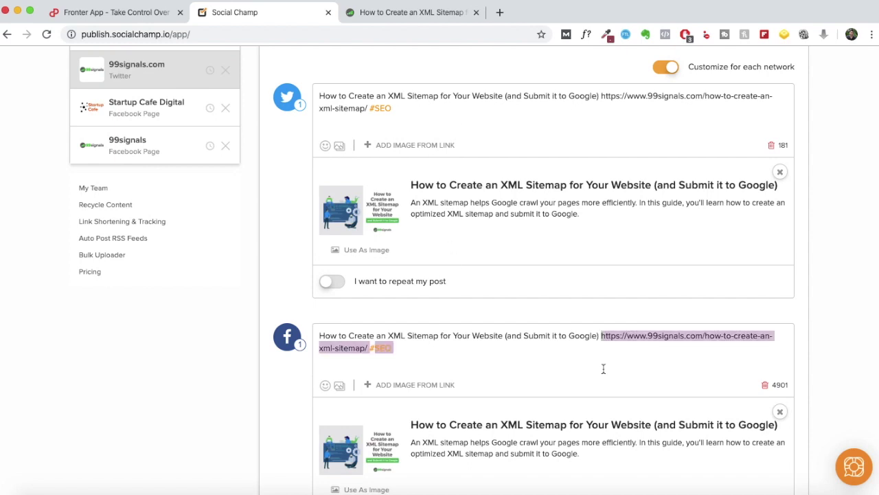
pyautogui.click(602, 367)
pyautogui.moveTo(602, 335); pyautogui.dragTo(619, 367)
pyautogui.press('BackSpace')
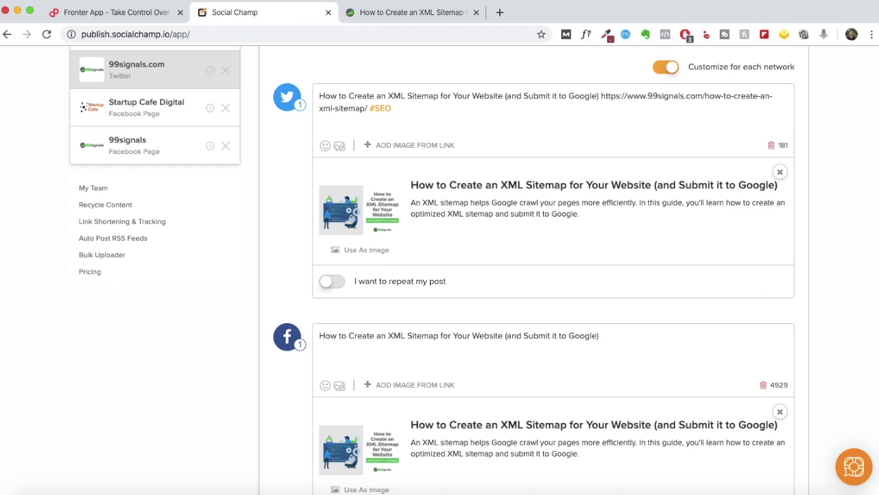
# - Add the 99signals Facebook page to the post's target accounts and review the scheduling options
pyautogui.scroll(5, 440, 275)
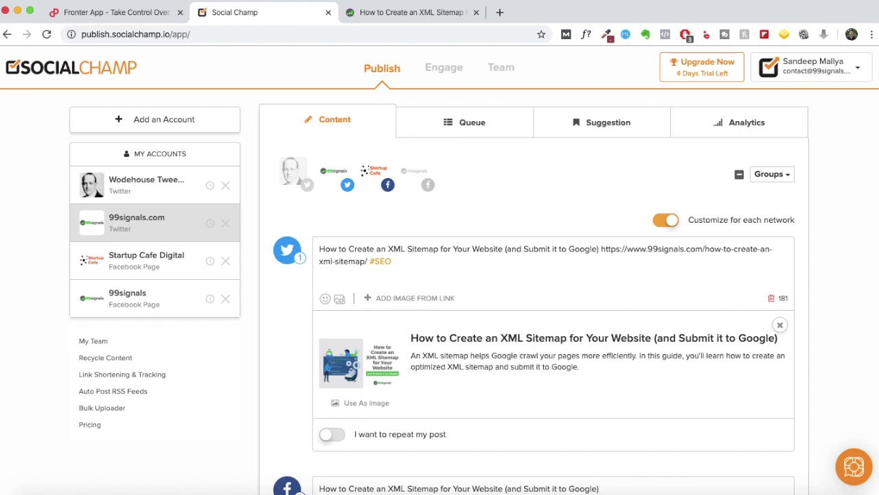
pyautogui.click(415, 176)
pyautogui.scroll(-7, 524, 227)
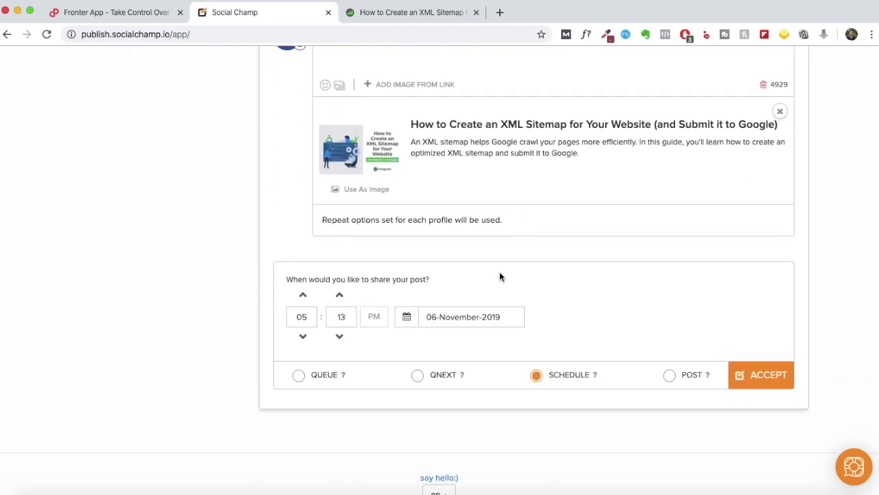
pyautogui.scroll(7, 481, 310)
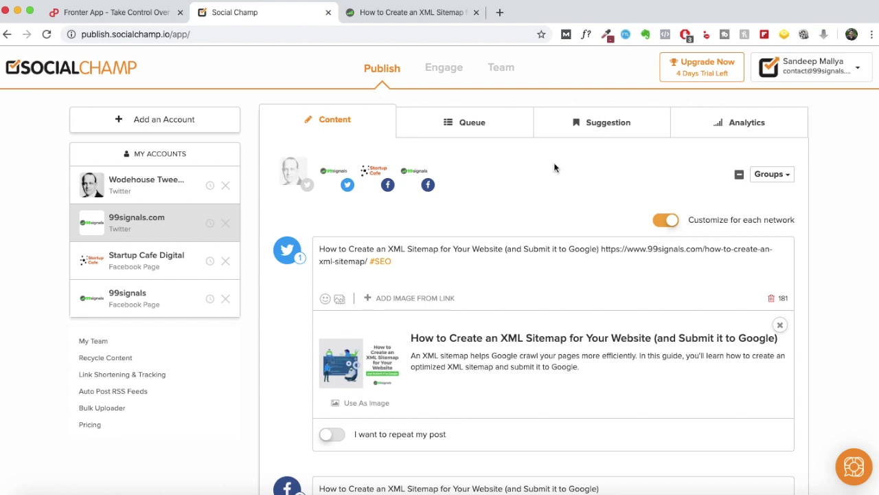
# - Examine the scheduled posts queue for the 99signals.com Twitter account in the month, week and list views
pyautogui.click(474, 130)
pyautogui.scroll(-3, 543, 179)
pyautogui.scroll(-1, 586, 208)
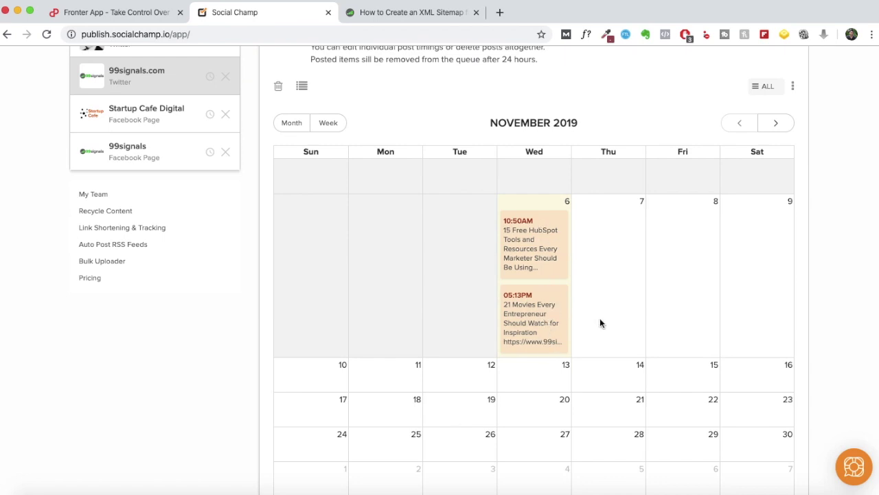
pyautogui.scroll(4, 598, 326)
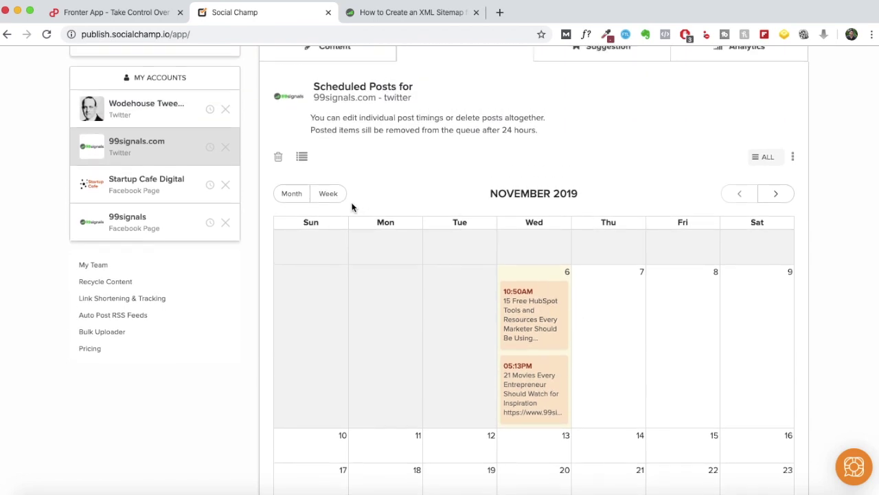
pyautogui.click(330, 196)
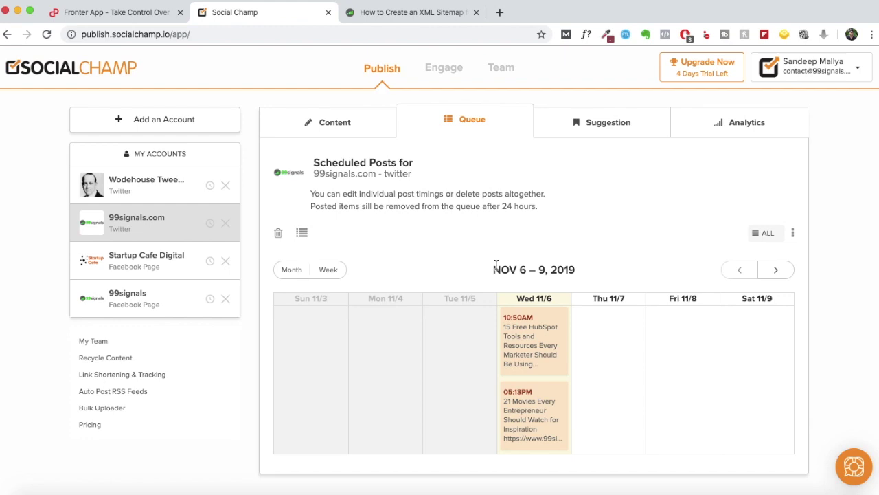
pyautogui.click(302, 234)
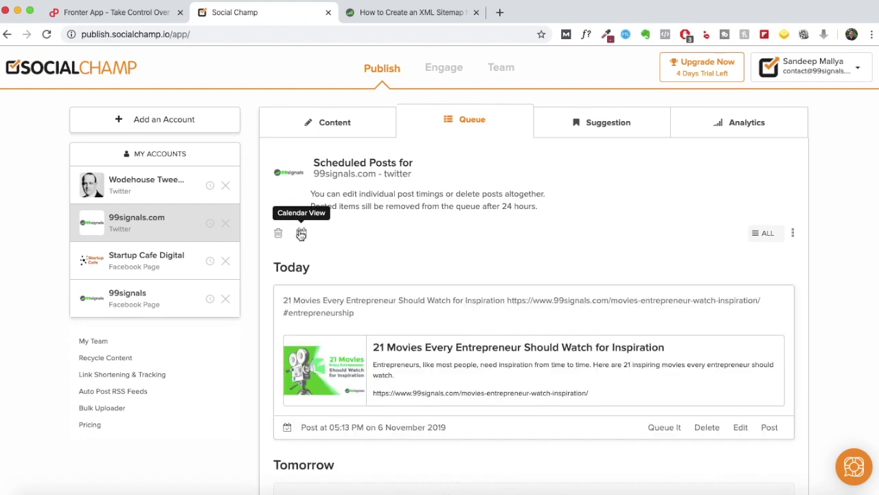
pyautogui.scroll(-3, 423, 376)
pyautogui.scroll(3, 424, 379)
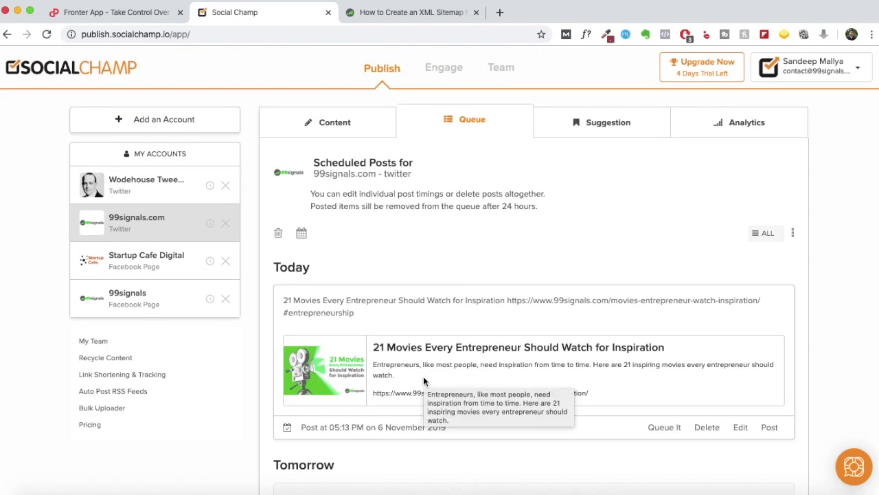
# - Browse the content suggestions and their feed sources, looking briefly at the form for adding an RSS link
pyautogui.click(335, 123)
pyautogui.click(608, 122)
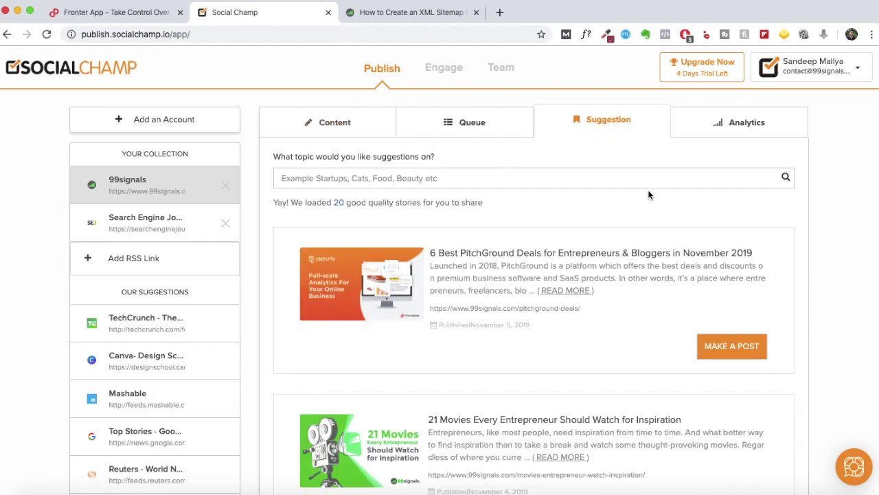
pyautogui.click(189, 266)
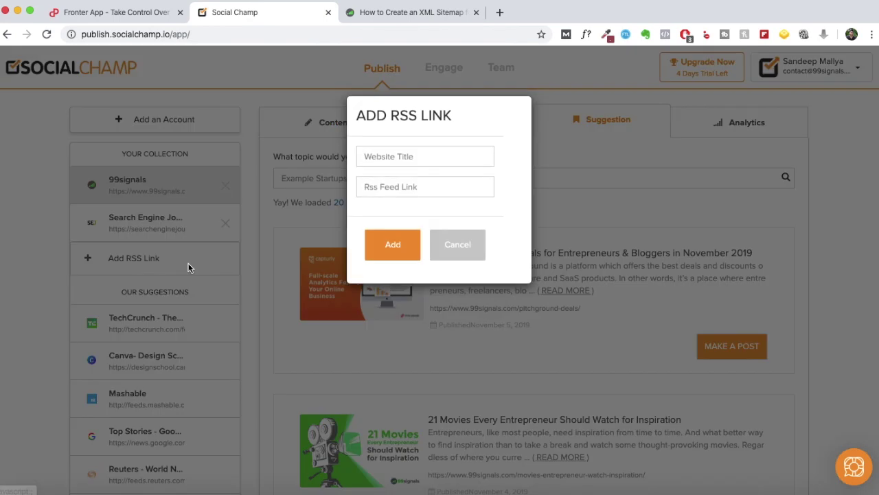
pyautogui.click(443, 251)
pyautogui.scroll(-2, 148, 354)
pyautogui.scroll(-3, 149, 355)
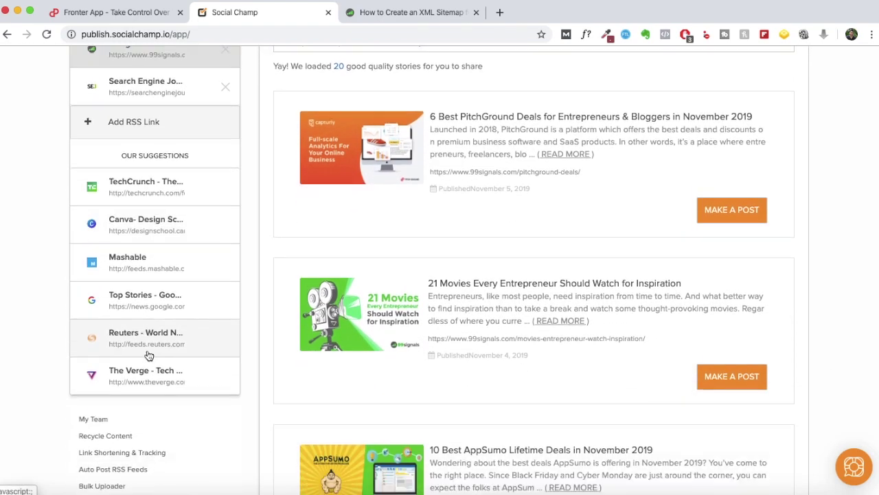
# - Draft a post from the suggested "21 Movies Every Entrepreneur Should Watch for Inspiration" story, targeting the 99signals Twitter account and Facebook page
pyautogui.scroll(3, 148, 355)
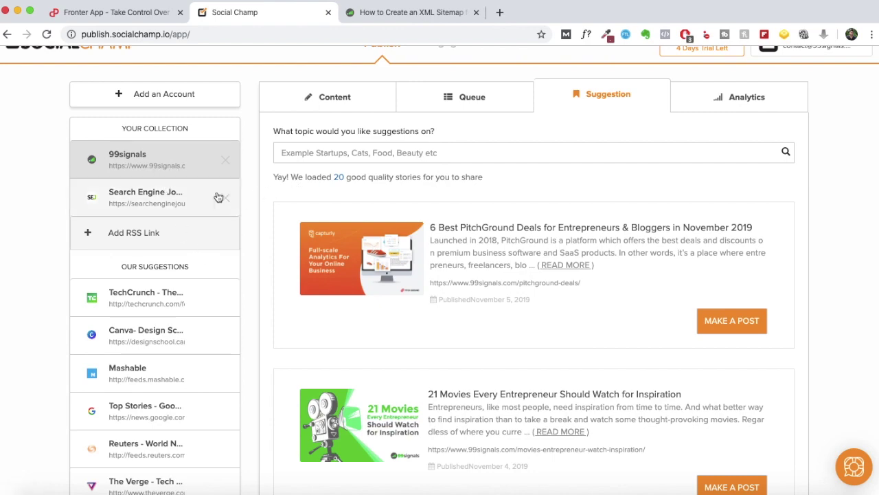
pyautogui.scroll(-3, 364, 191)
pyautogui.scroll(-20, 364, 189)
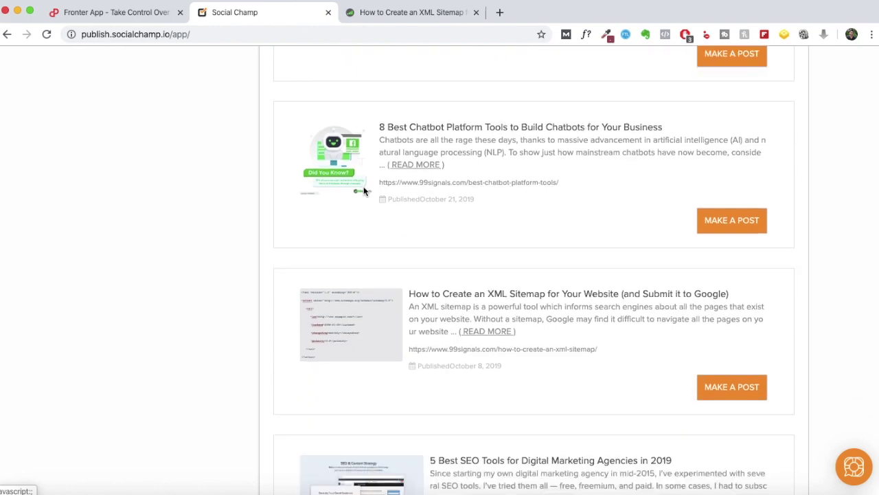
pyautogui.scroll(-12, 364, 191)
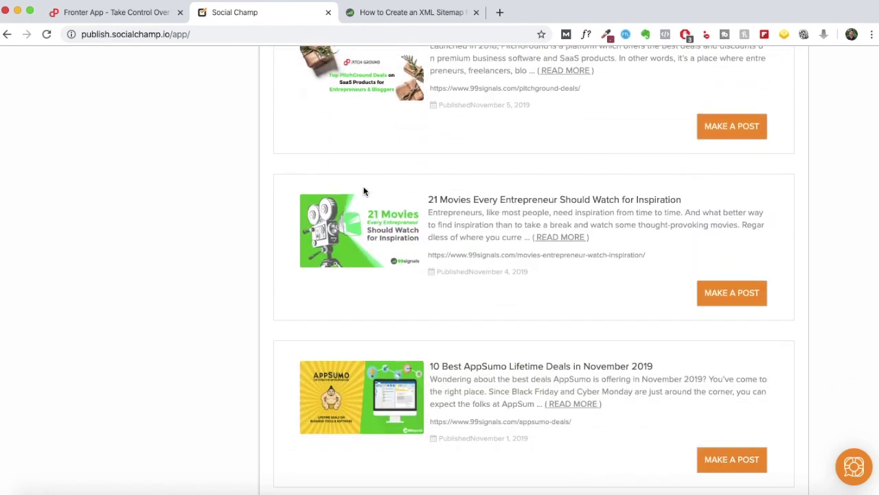
pyautogui.scroll(5, 501, 294)
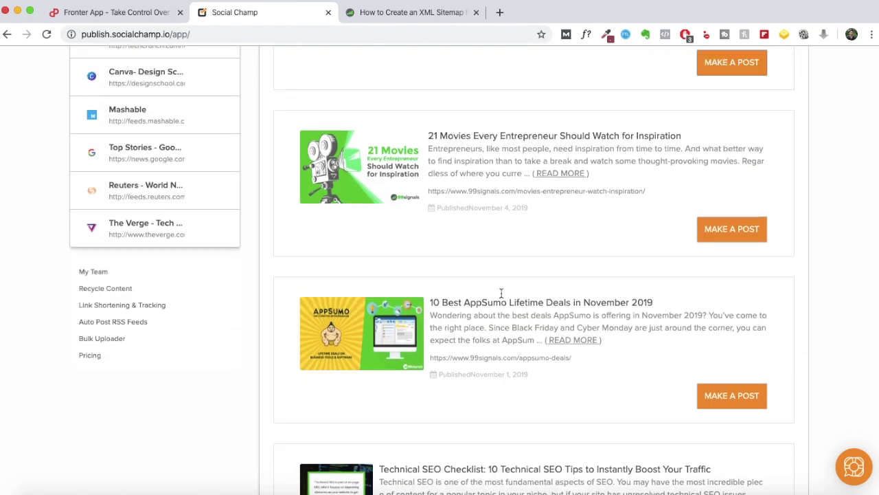
pyautogui.click(719, 314)
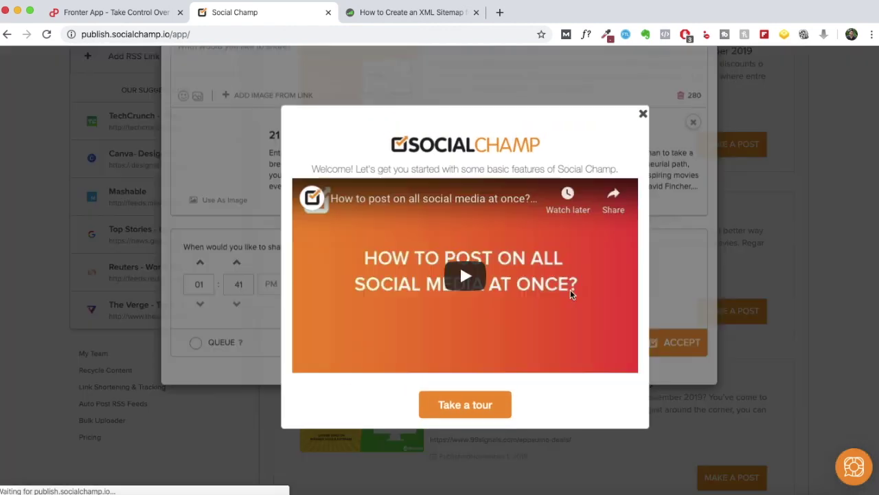
pyautogui.click(643, 115)
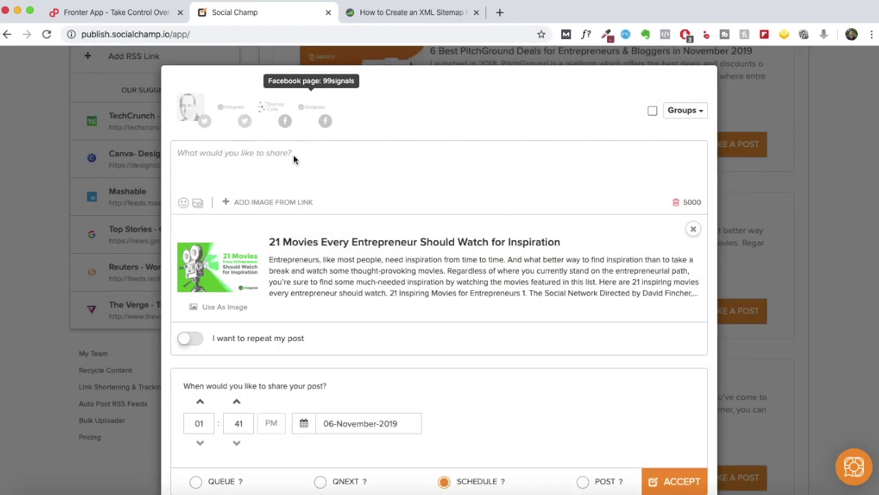
pyautogui.click(320, 116)
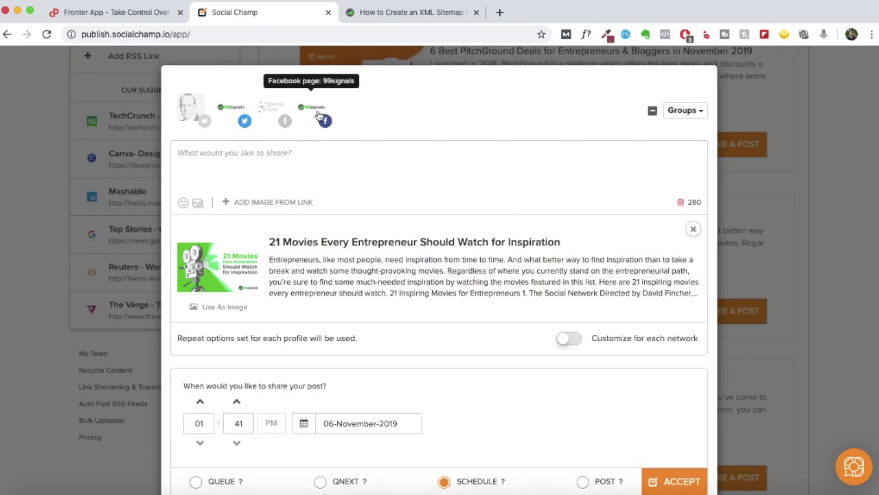
# - Review the draft's customization and scheduling options, remove its link preview, and close the draft without sharing it
pyautogui.scroll(-2, 568, 371)
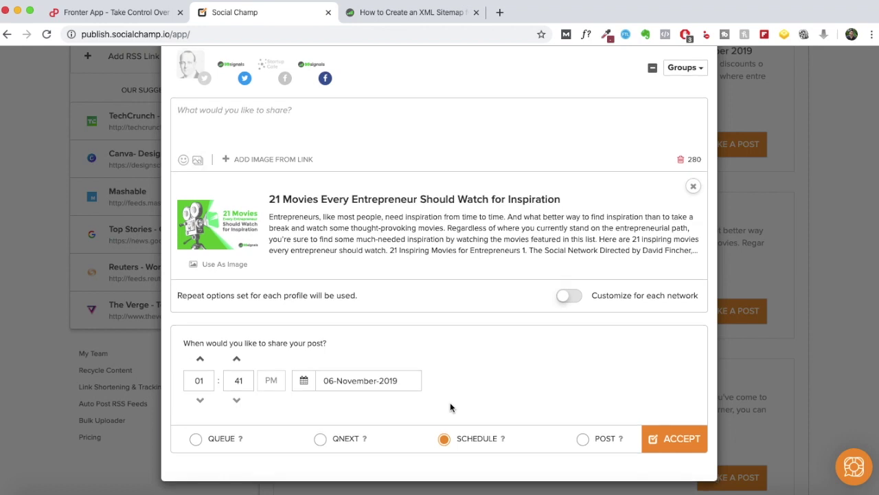
pyautogui.scroll(2, 450, 402)
pyautogui.scroll(-2, 675, 249)
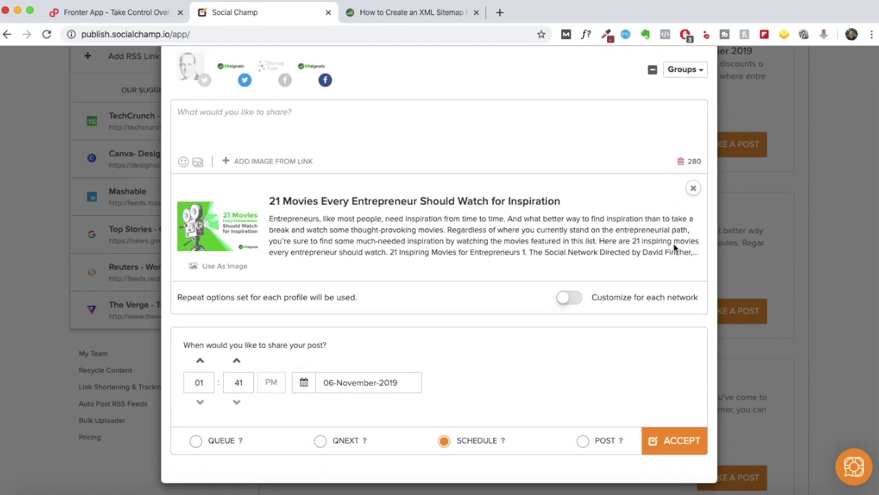
pyautogui.scroll(2, 676, 234)
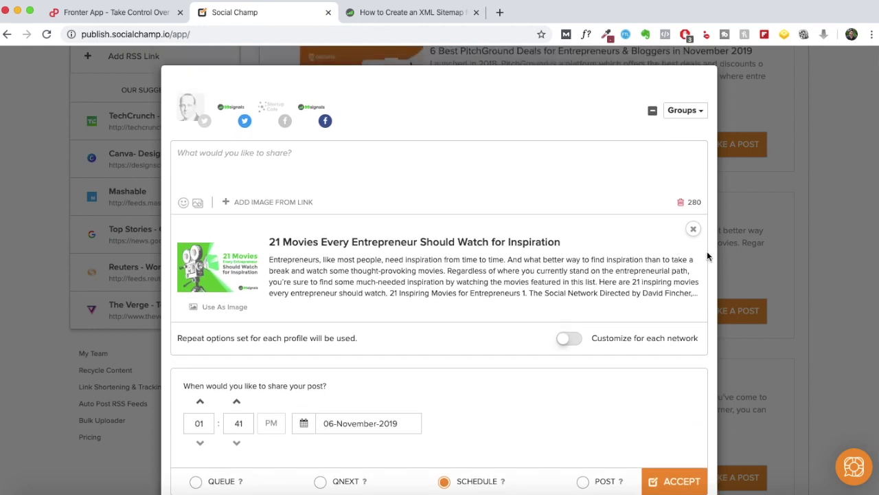
pyautogui.click(693, 229)
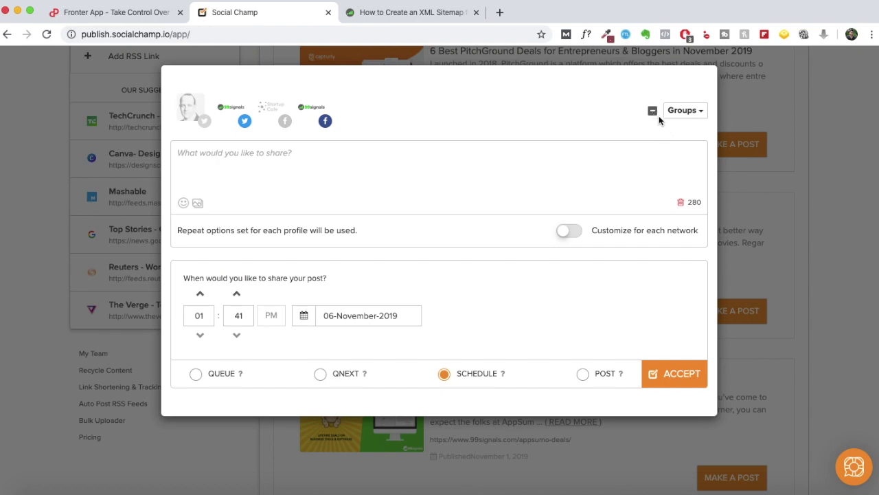
pyautogui.click(822, 202)
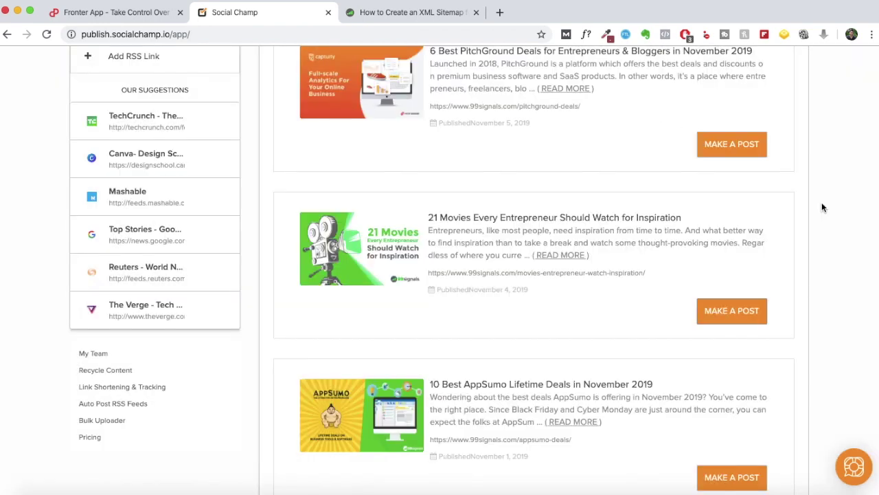
# - Start adding an RSS link and load the blog's feed at 99signals.com/feed in the browser
pyautogui.scroll(2, 823, 207)
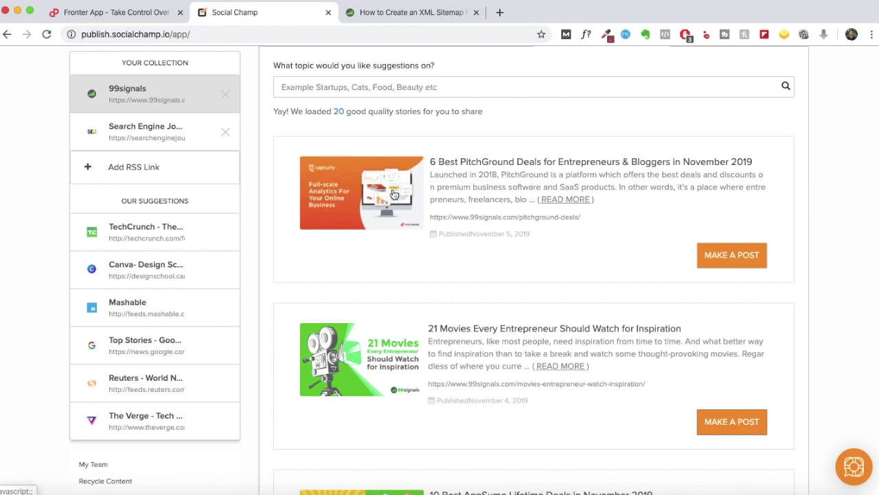
pyautogui.click(154, 168)
pyautogui.click(419, 160)
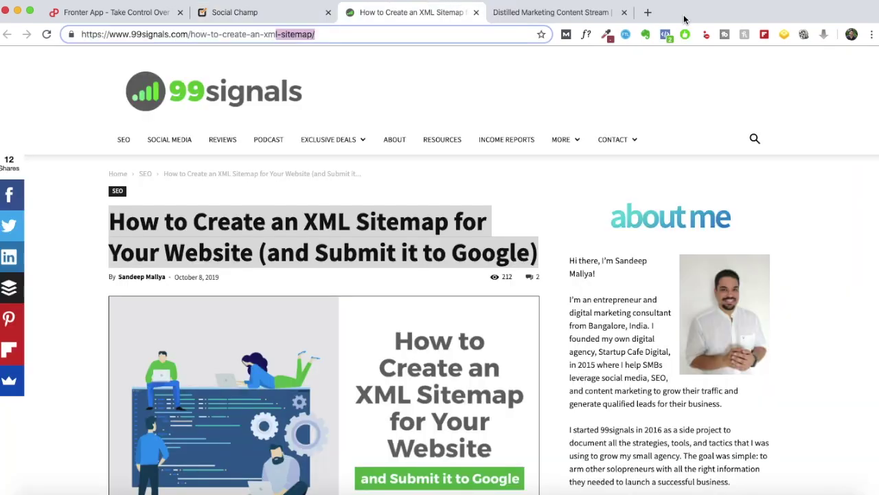
pyautogui.click(618, 13)
pyautogui.click(624, 12)
pyautogui.moveTo(316, 35); pyautogui.dragTo(192, 34)
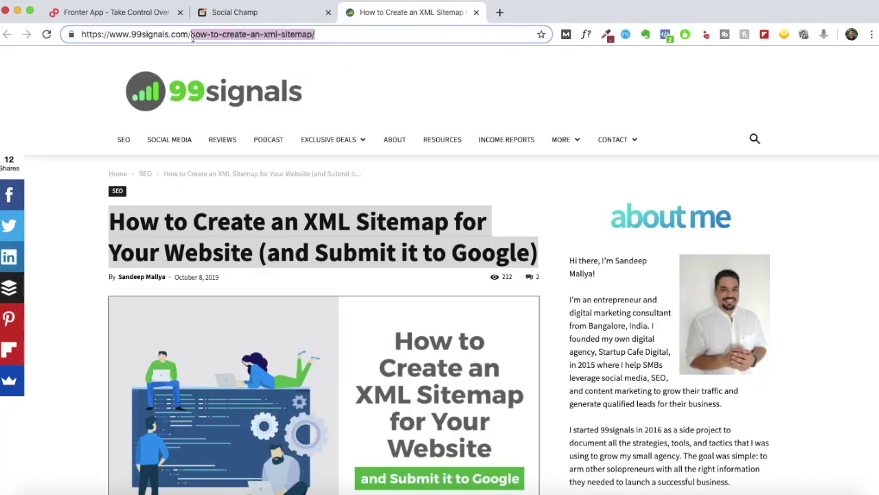
pyautogui.write('feed')
pyautogui.press('Return')
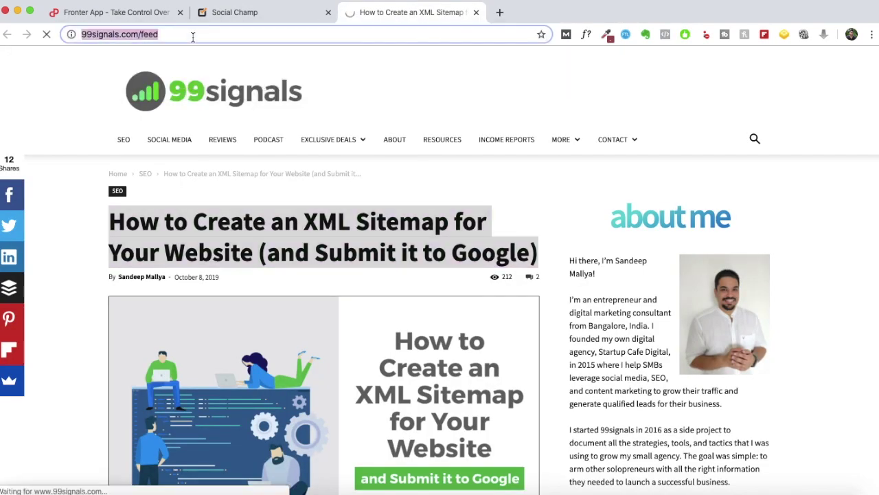
pyautogui.click(219, 18)
pyautogui.click(380, 189)
pyautogui.write('https://www.99signals.com/feed')
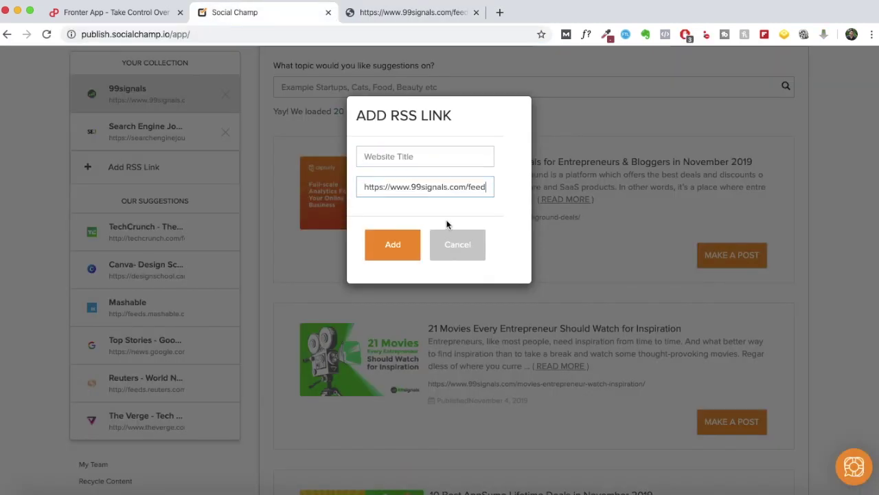
pyautogui.hotkey('shift', 'Tab')
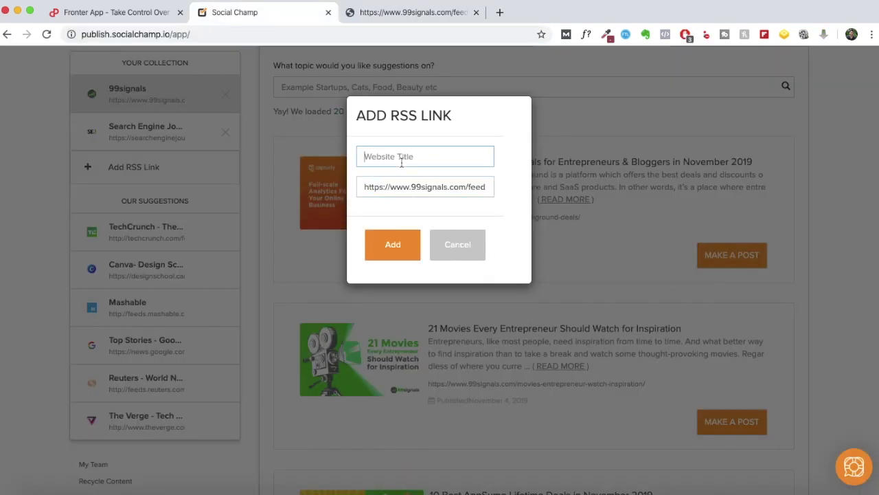
pyautogui.click(459, 246)
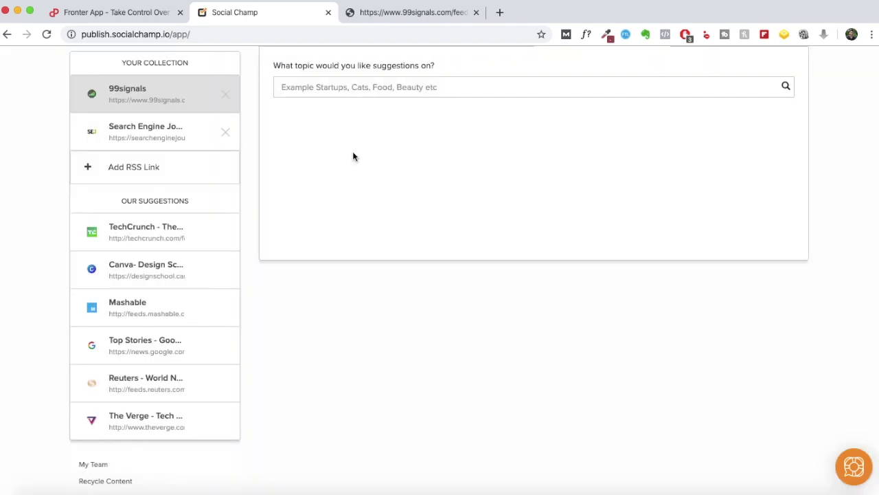
# - Look at the stories suggested from the Search Engine Journal feed and return to the 99signals feed
pyautogui.click(189, 135)
pyautogui.click(171, 104)
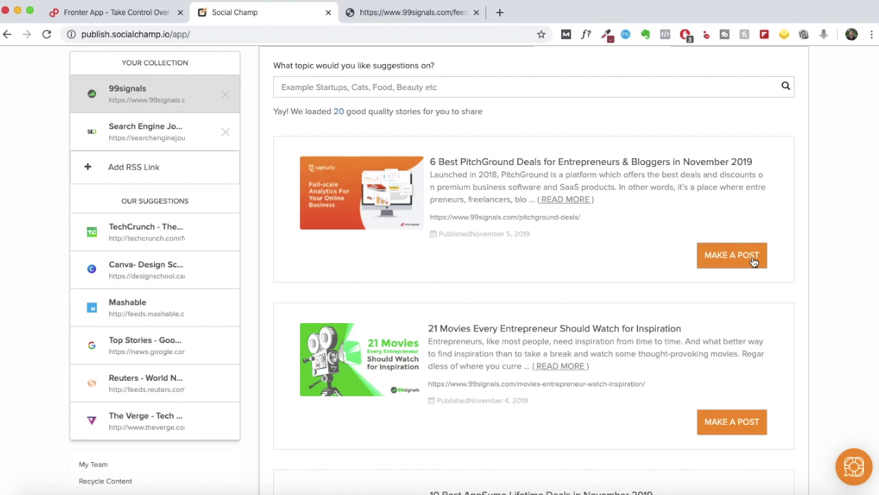
pyautogui.scroll(3, 754, 261)
# - Examine the analytics of the Wodehouse Tweets account, including the repetition details of the first two posts
pyautogui.click(747, 121)
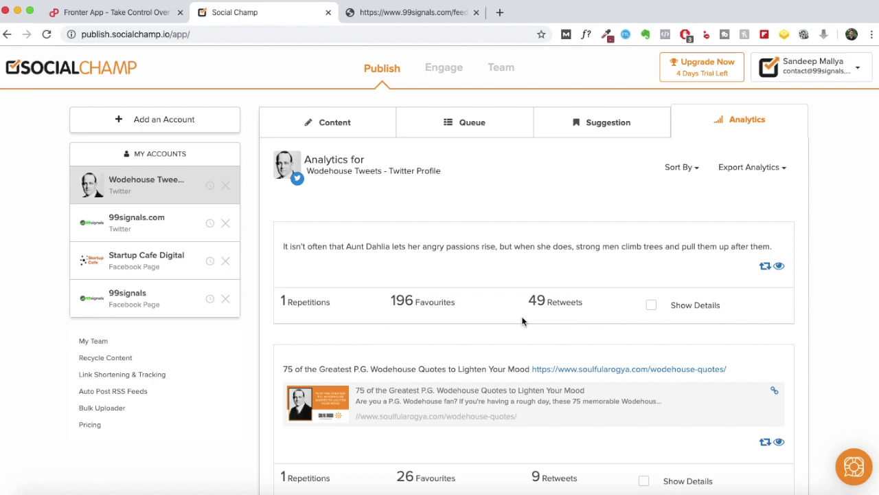
pyautogui.scroll(-1, 522, 321)
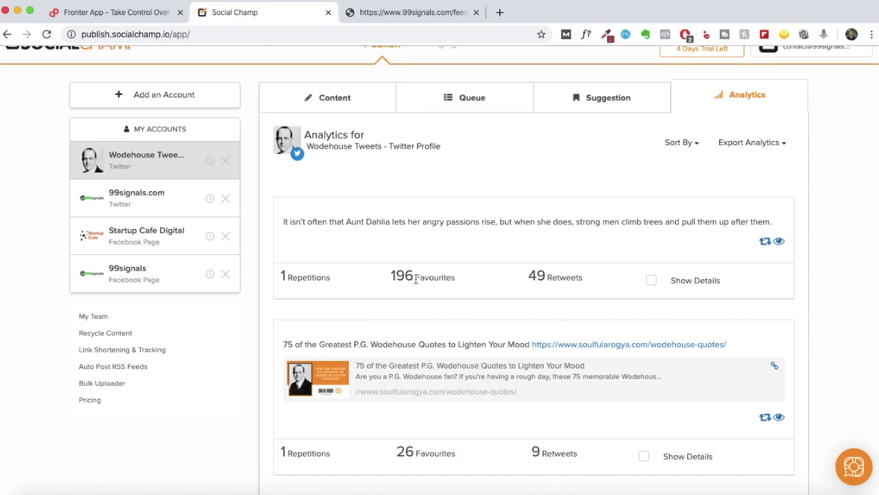
pyautogui.scroll(-5, 415, 279)
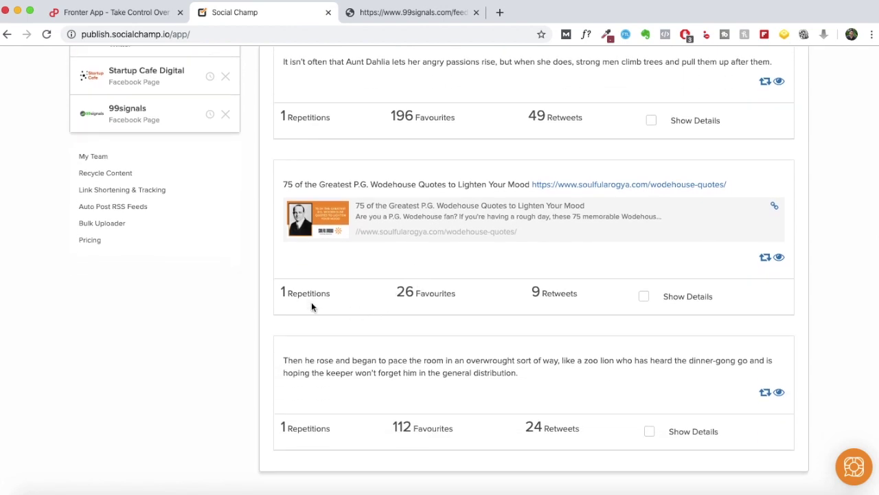
pyautogui.click(680, 302)
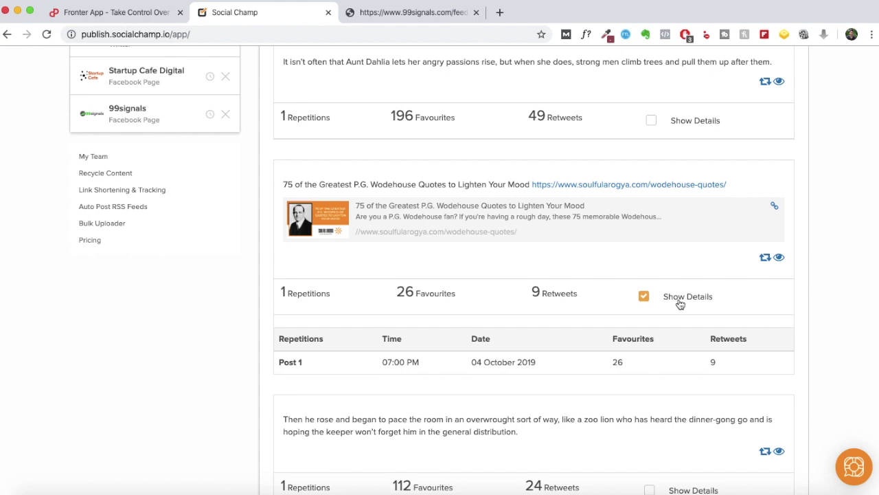
pyautogui.click(680, 303)
pyautogui.click(683, 120)
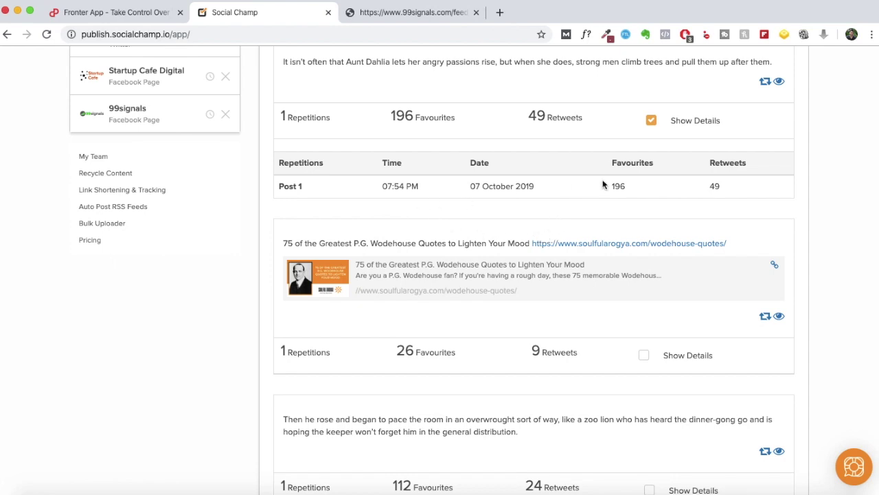
pyautogui.click(651, 120)
pyautogui.scroll(2, 704, 150)
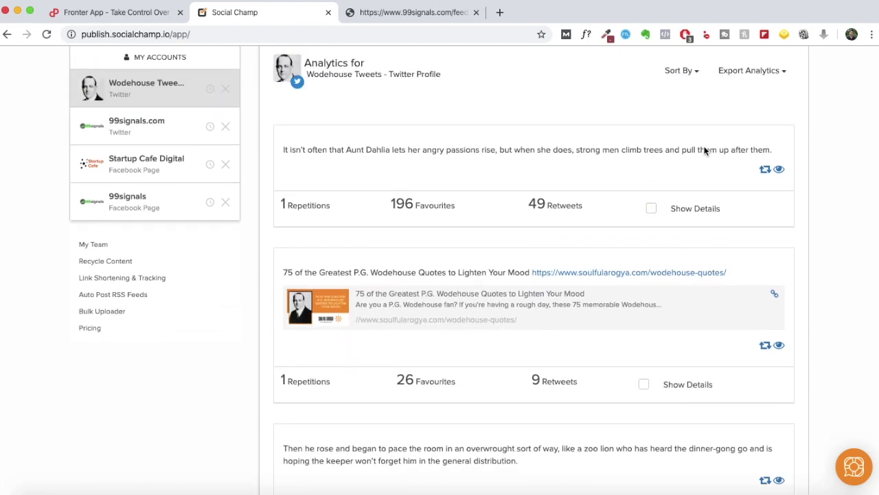
pyautogui.scroll(1, 704, 150)
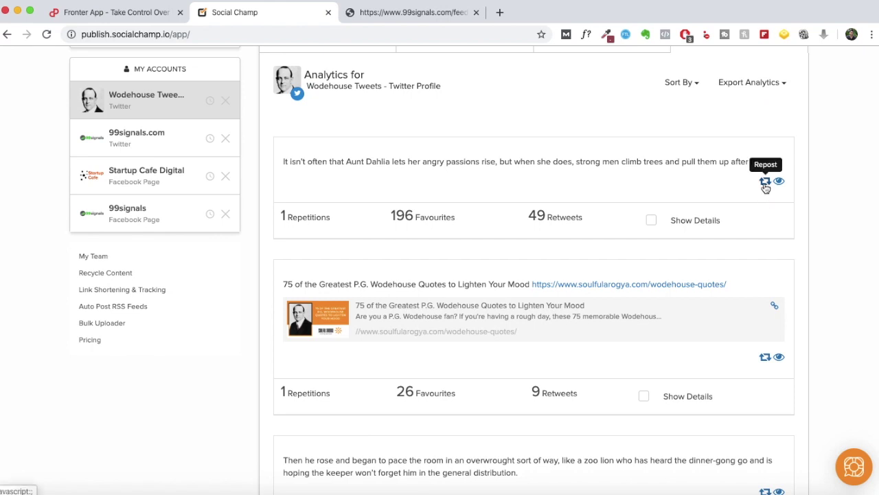
# - Examine the analytics of the 99signals.com Twitter account and view the live "35+ Best Free SEO Tools" tweet
pyautogui.click(158, 139)
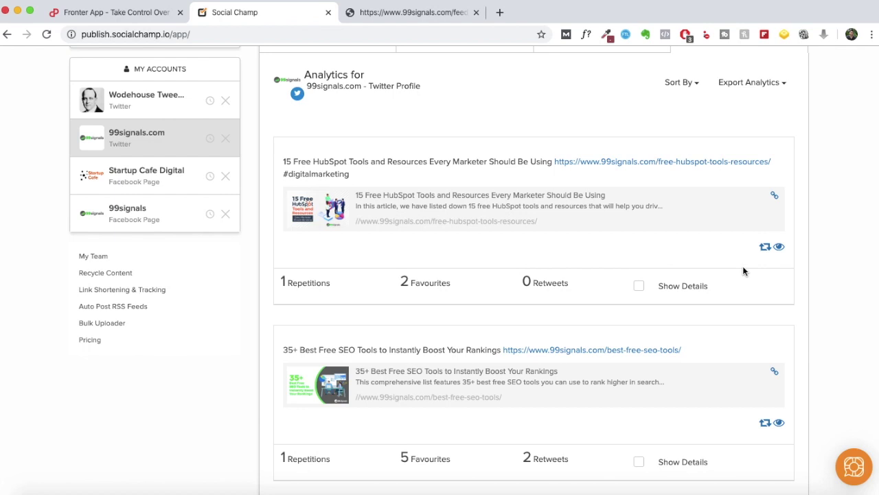
pyautogui.click(779, 424)
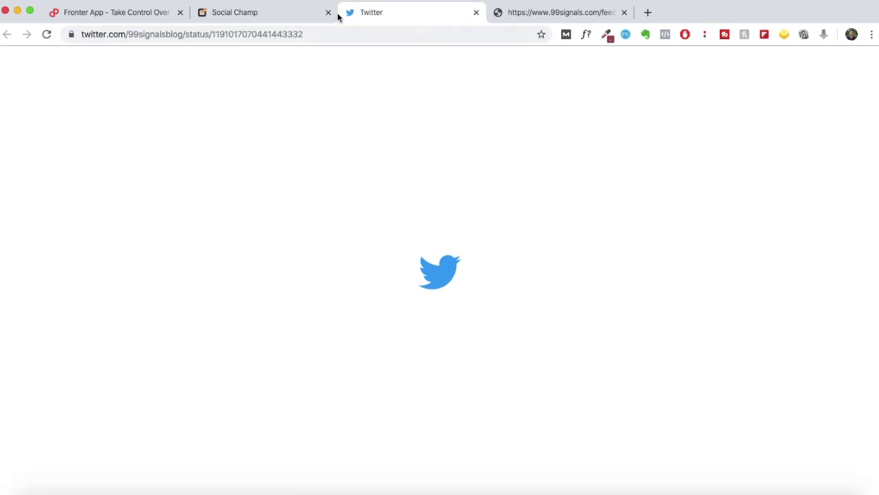
pyautogui.click(288, 15)
pyautogui.scroll(3, 587, 108)
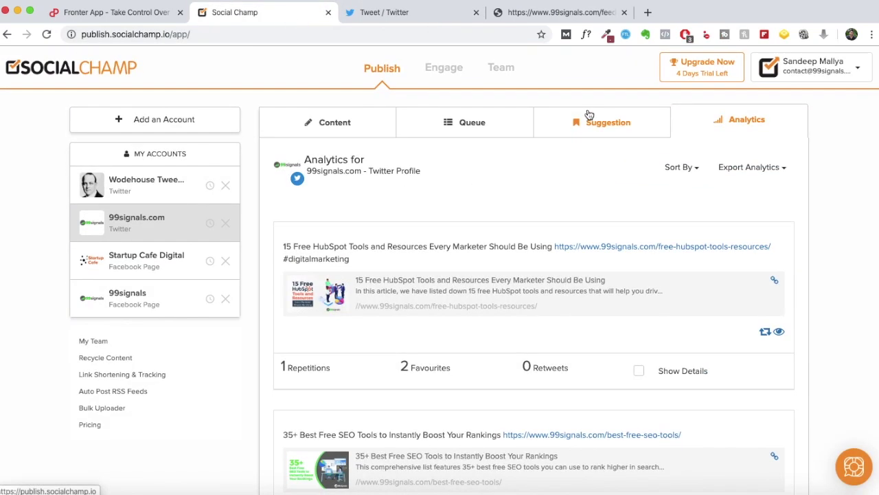
pyautogui.scroll(-2, 614, 375)
pyautogui.scroll(2, 613, 371)
pyautogui.scroll(-2, 612, 371)
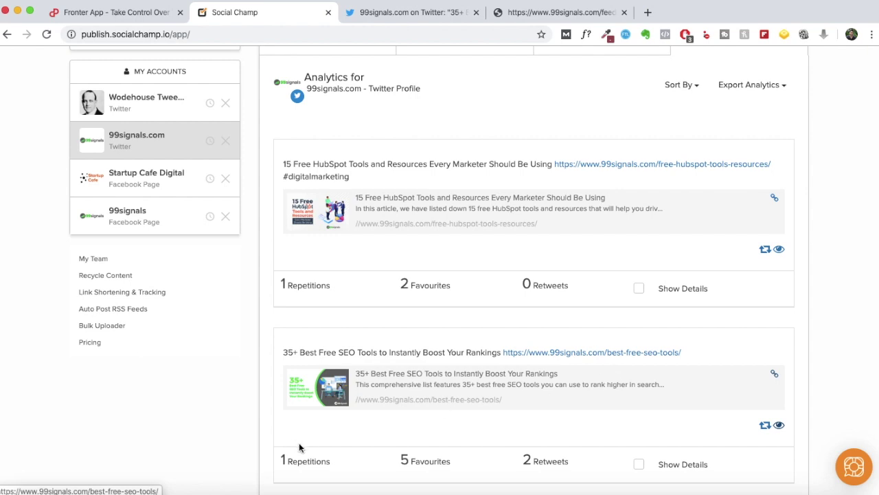
# - Review the Bitly link shortening and Google Analytics campaign tracking settings, closing the feed page and checking the published tweet
pyautogui.click(145, 295)
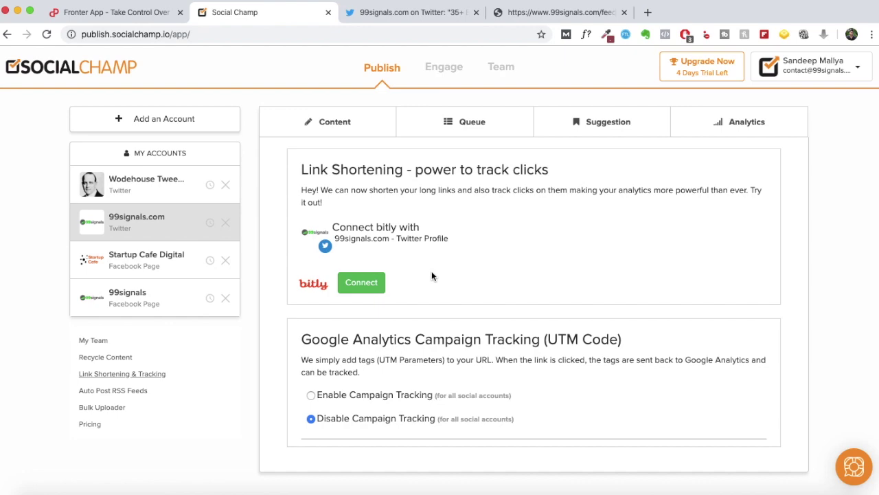
pyautogui.click(555, 12)
pyautogui.click(624, 12)
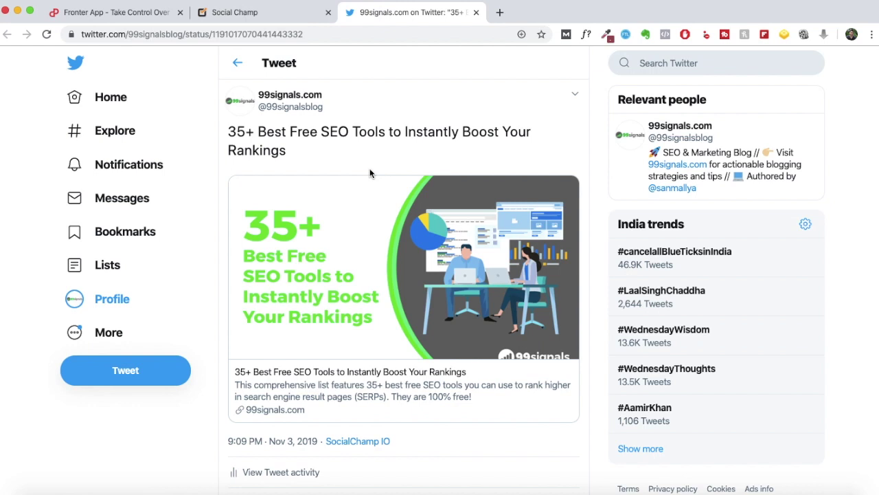
pyautogui.click(305, 18)
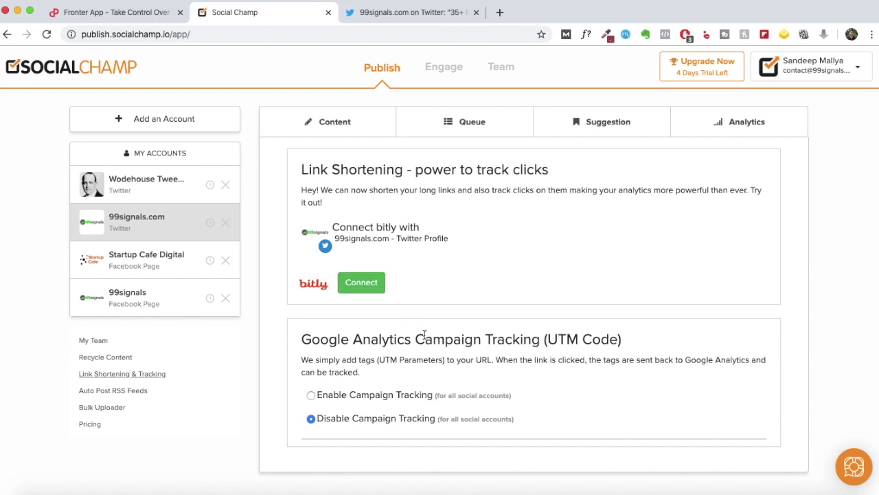
pyautogui.scroll(-3, 432, 354)
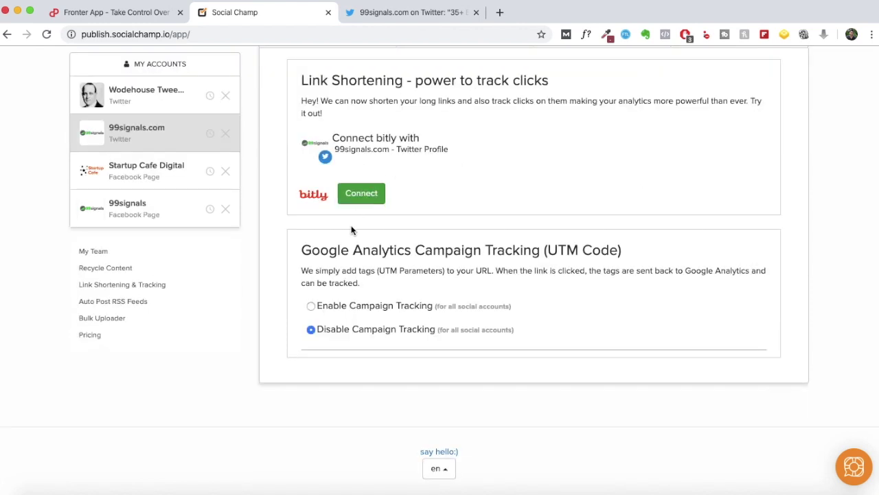
# - Enable Google Analytics campaign tracking for all social accounts and look over its UTM settings
pyautogui.click(342, 306)
pyautogui.scroll(-5, 343, 305)
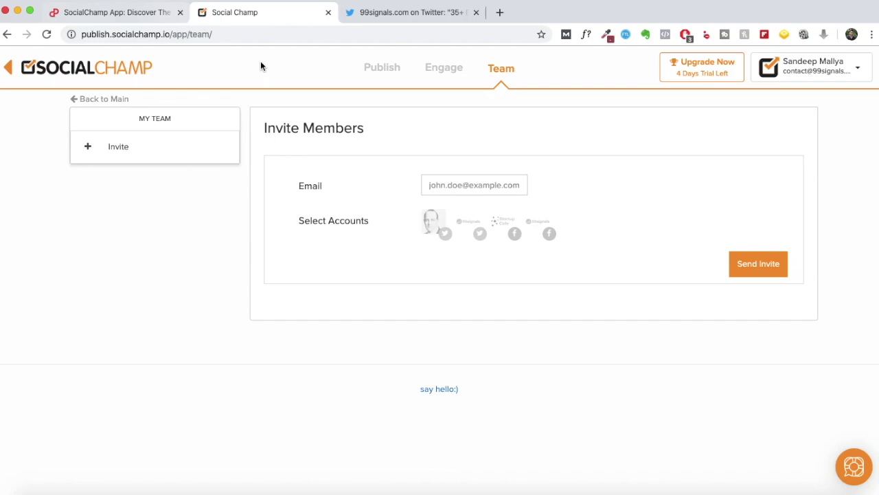
# - Review the feature list of the $98 lifetime SocialChamp Champ Codes deal on PitchGround and return to SocialChamp's post composer
pyautogui.click(145, 13)
pyautogui.scroll(-2, 440, 275)
pyautogui.scroll(-10, 470, 217)
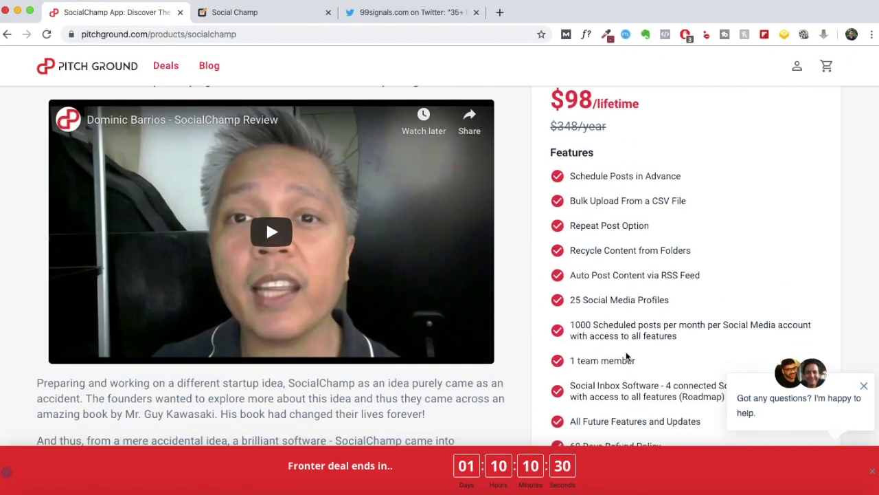
pyautogui.scroll(1, 626, 355)
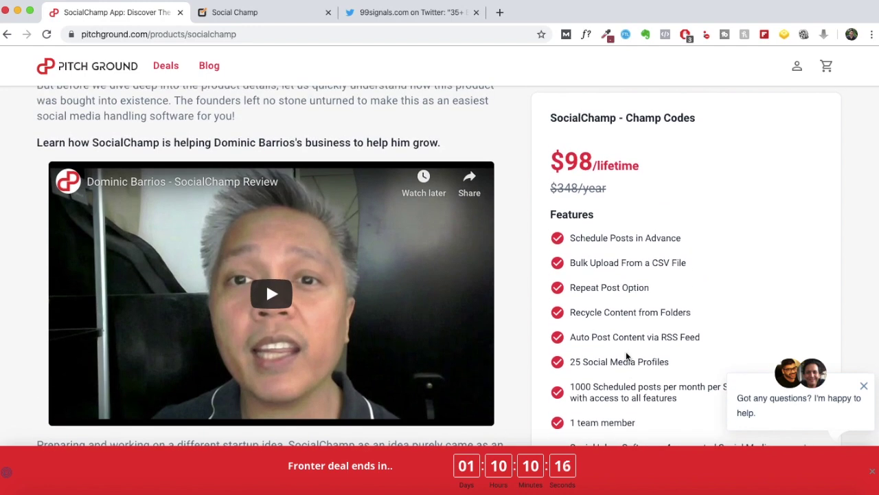
pyautogui.scroll(-1, 626, 355)
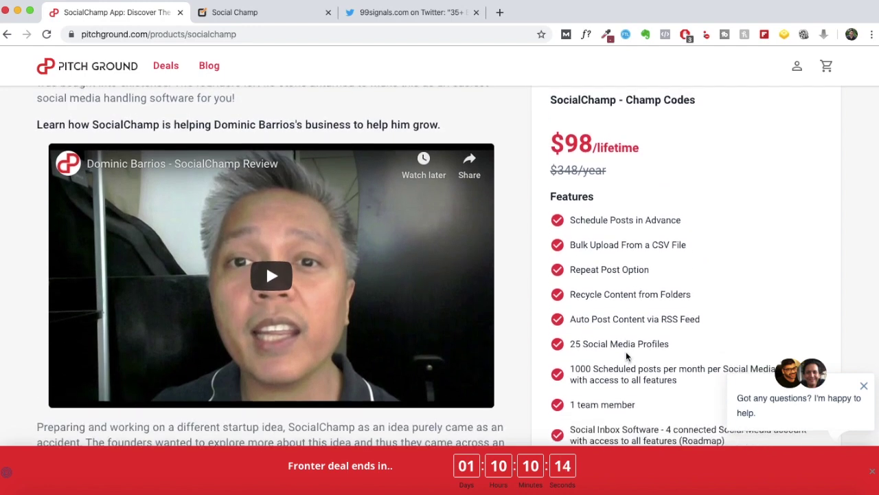
pyautogui.scroll(10, 614, 352)
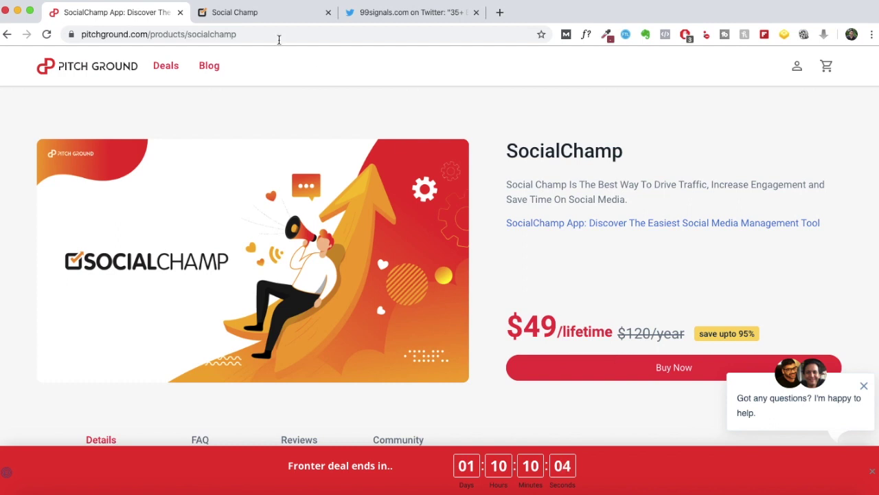
pyautogui.click(256, 21)
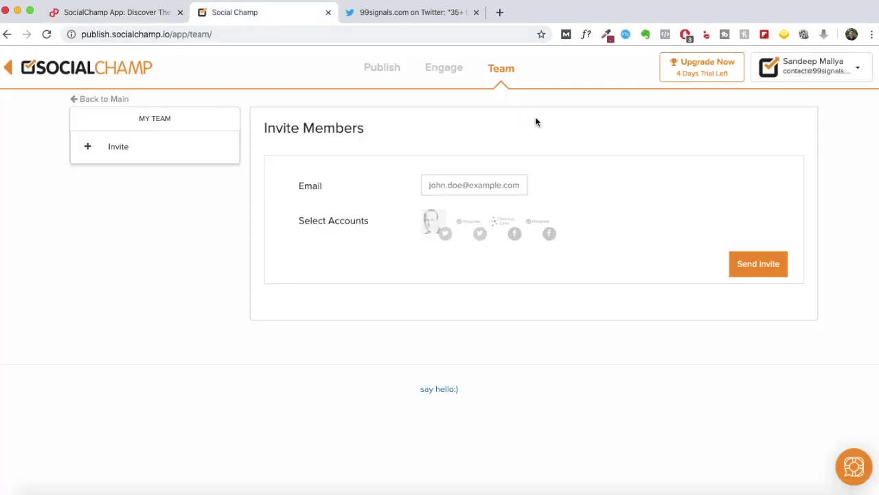
pyautogui.click(389, 68)
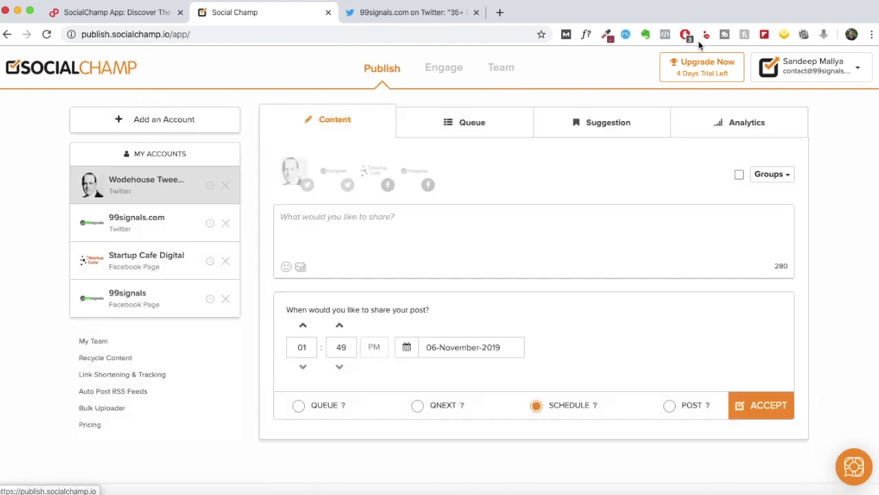